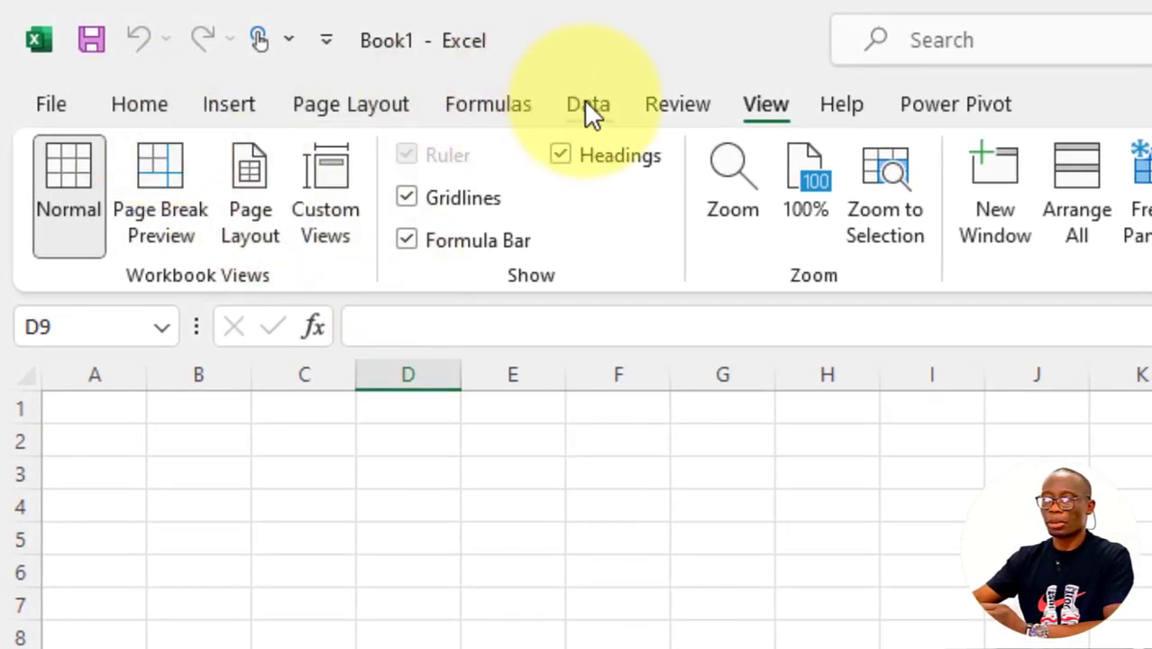
Import the HR attrition course workbook using Get Data from an Excel workbook.
click(588, 107)
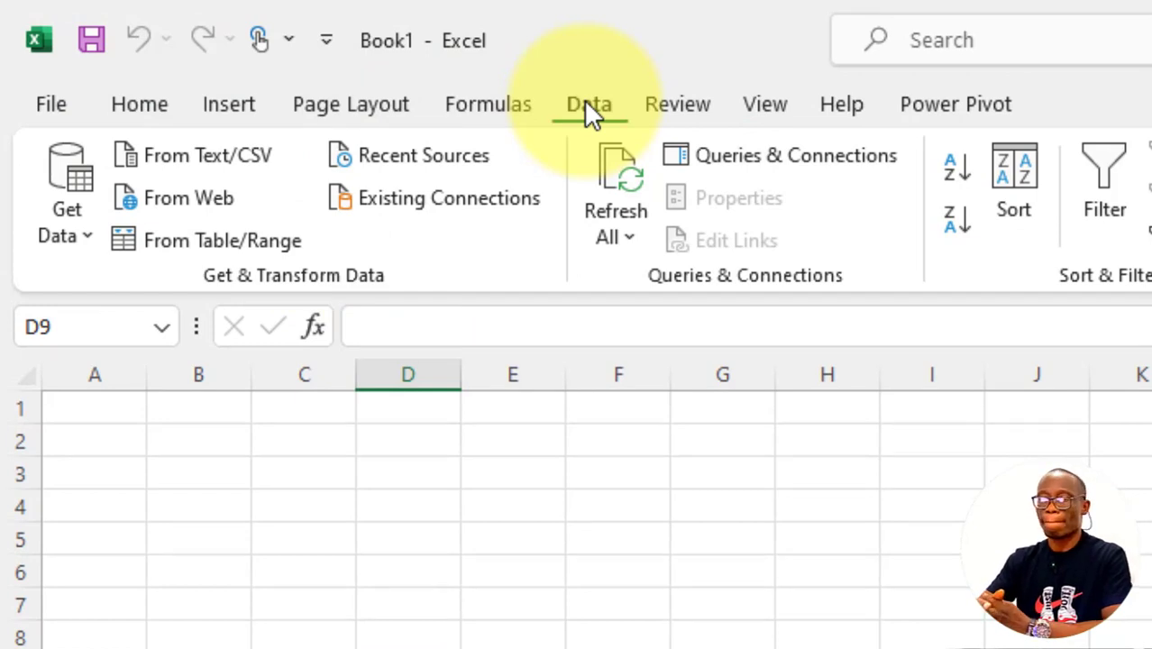
click(90, 234)
mouse_move(173, 295)
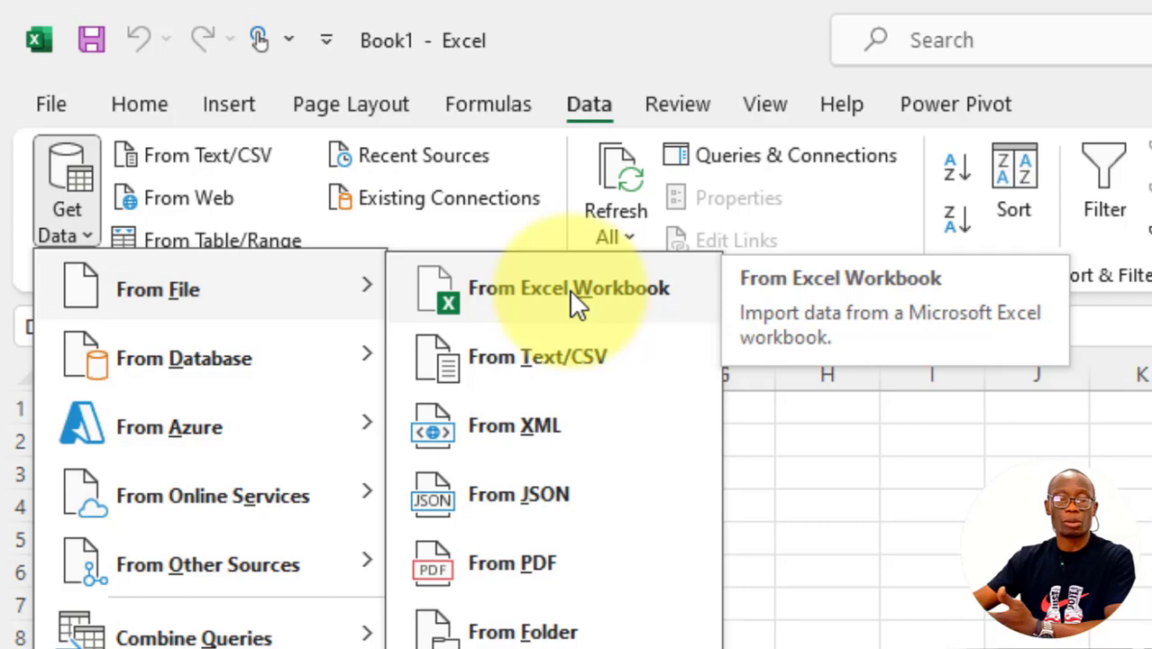
click(569, 288)
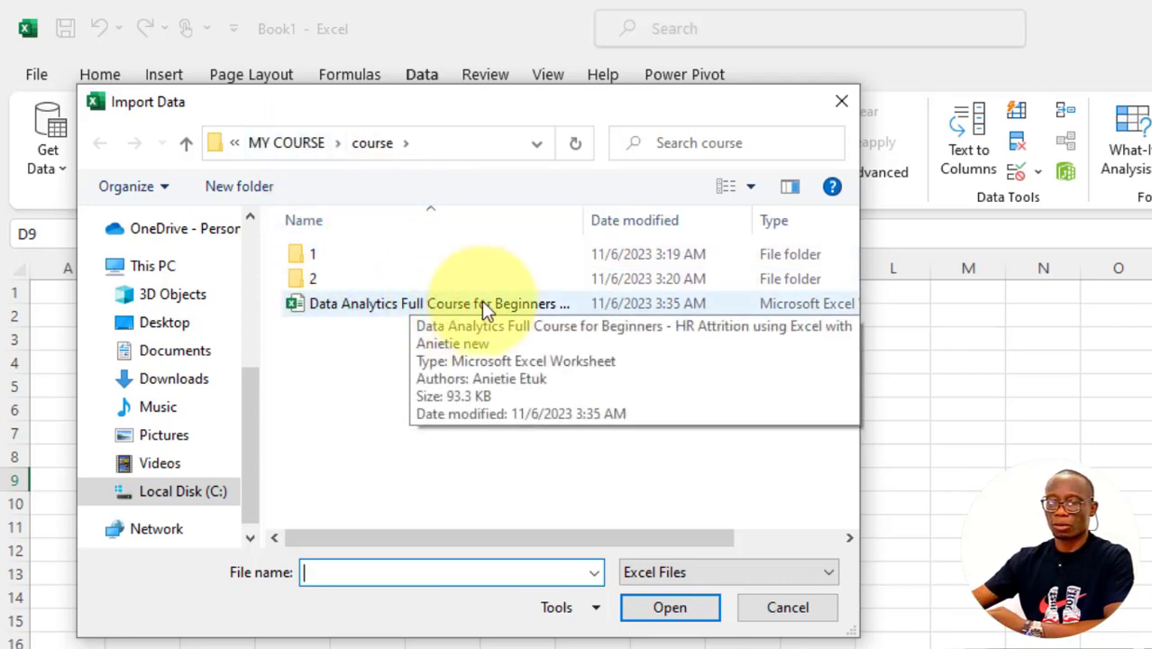
click(377, 305)
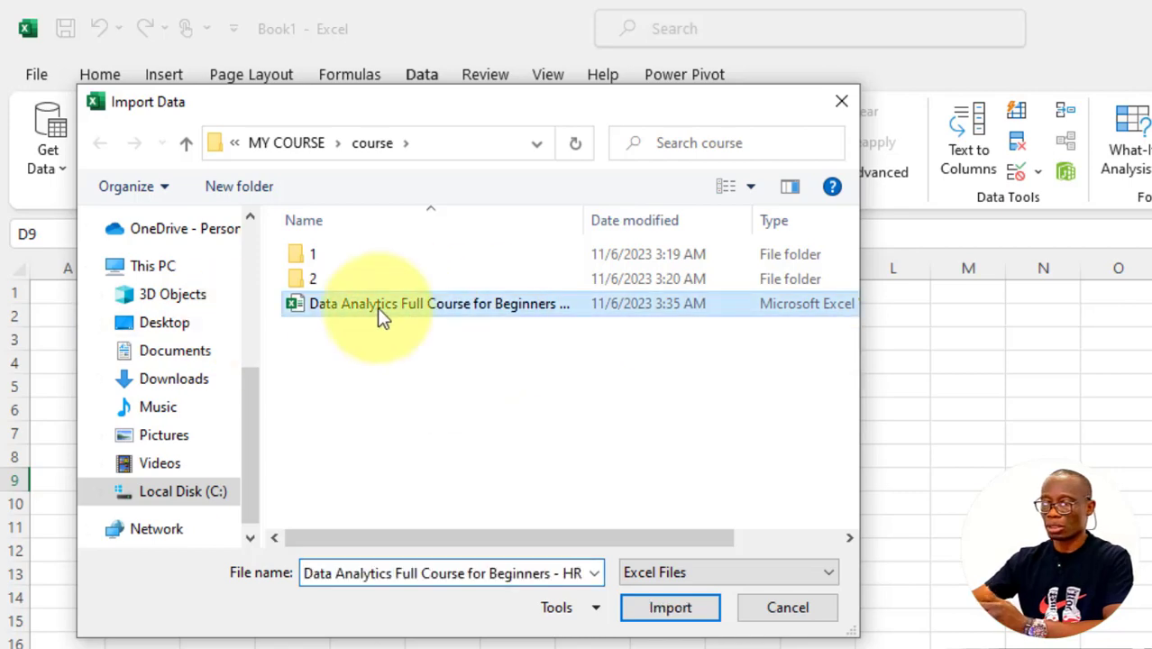
click(646, 611)
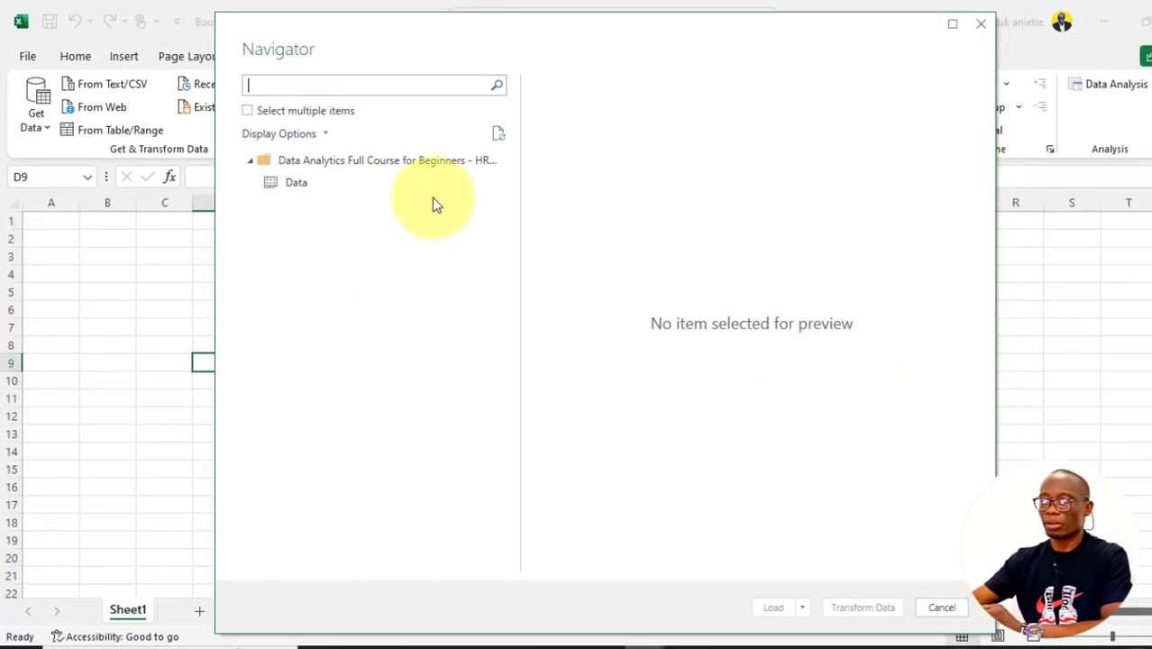
Preview the Data table in Navigator and load it into Power Query Editor with Transform Data.
click(295, 183)
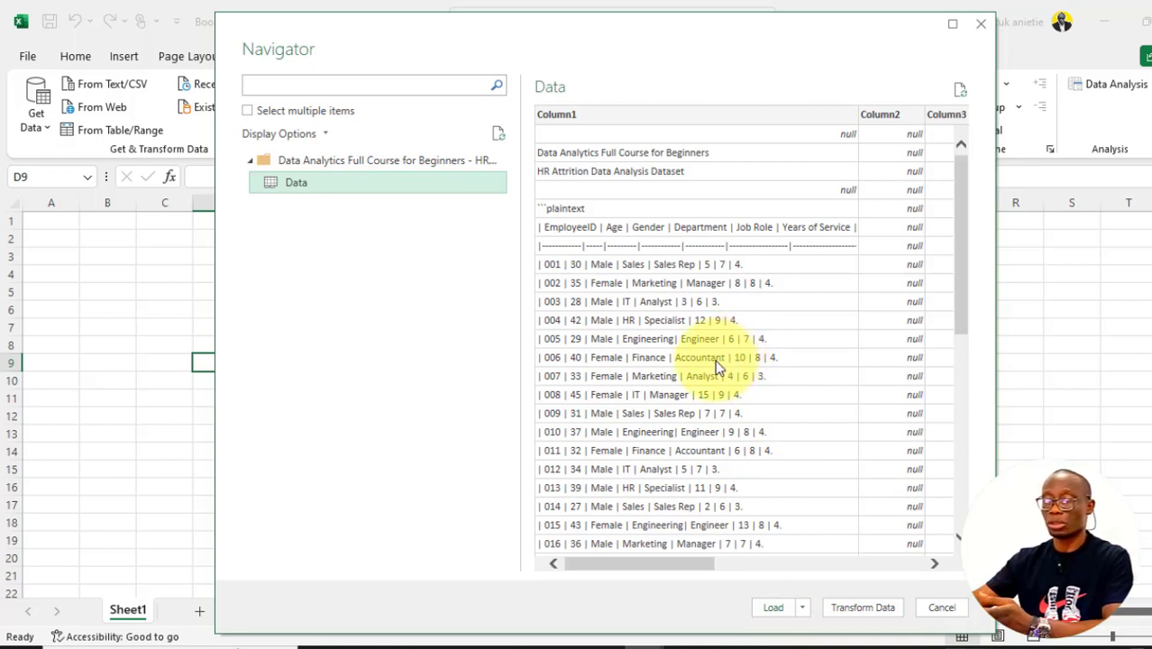
click(859, 609)
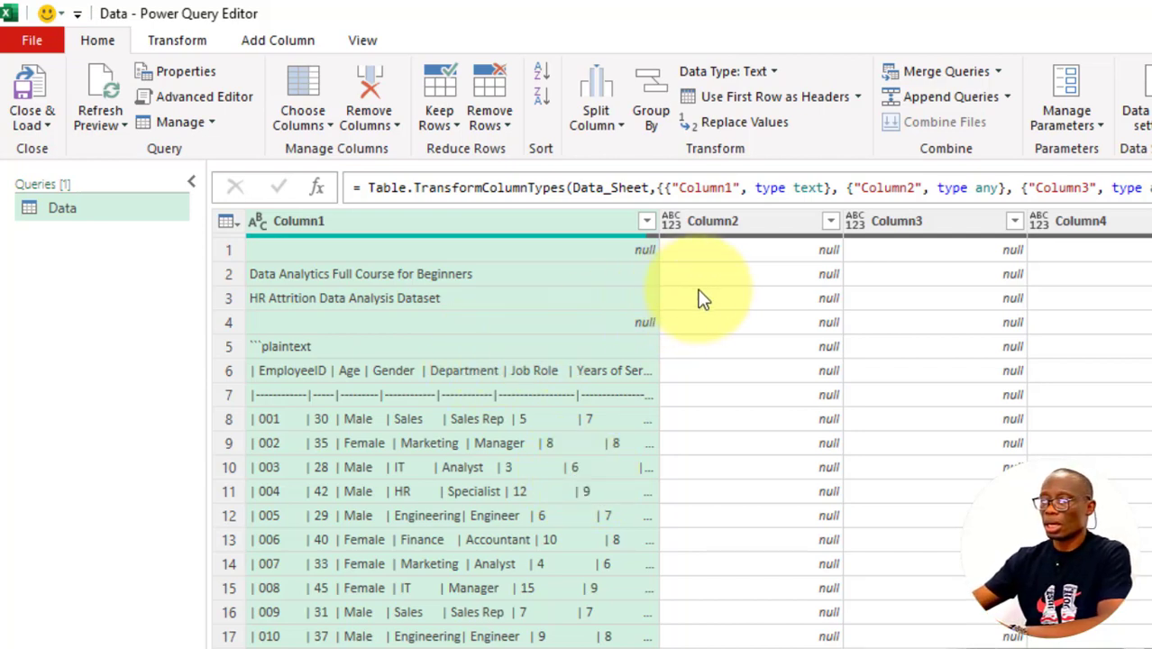
Remove every column except Column1, dropping the empty Column2 to Column4.
right_click(444, 221)
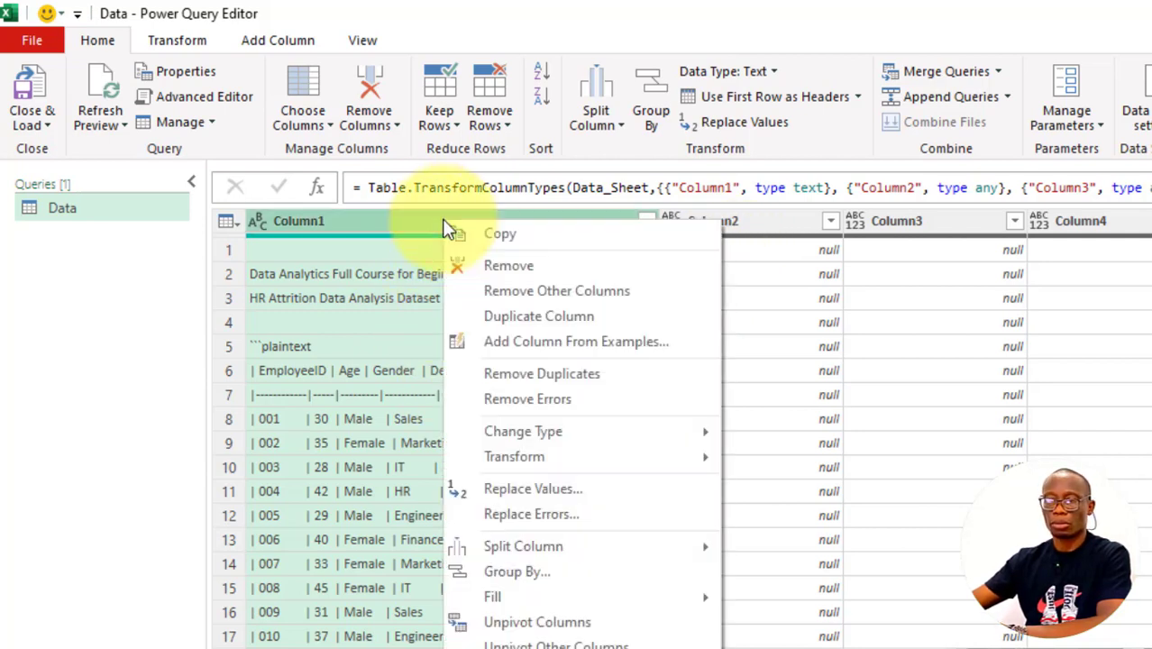
click(538, 291)
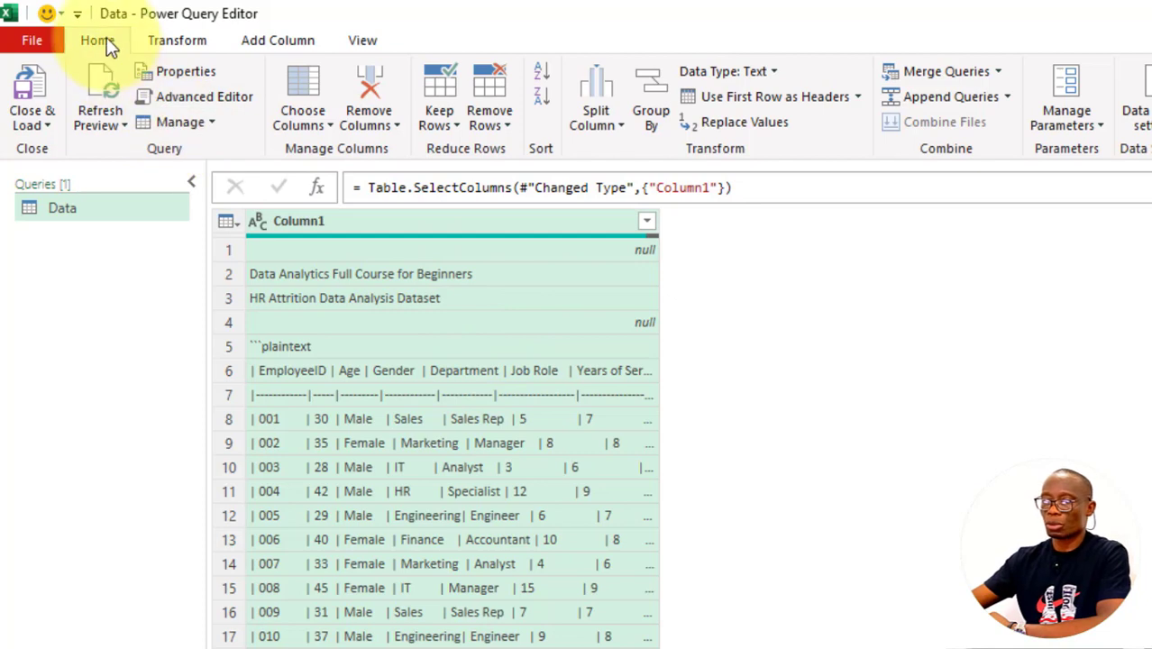
Remove the top 5 rows so the pipe-delimited EmployeeID header row comes first.
click(508, 125)
click(566, 149)
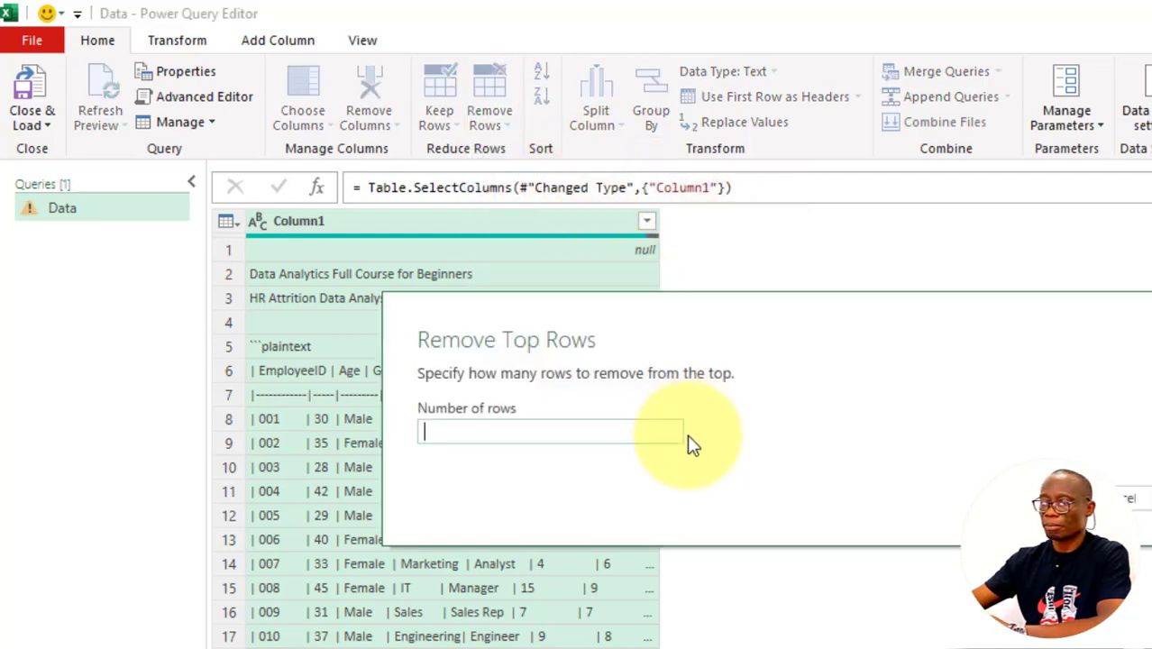
drag(657, 333, 940, 270)
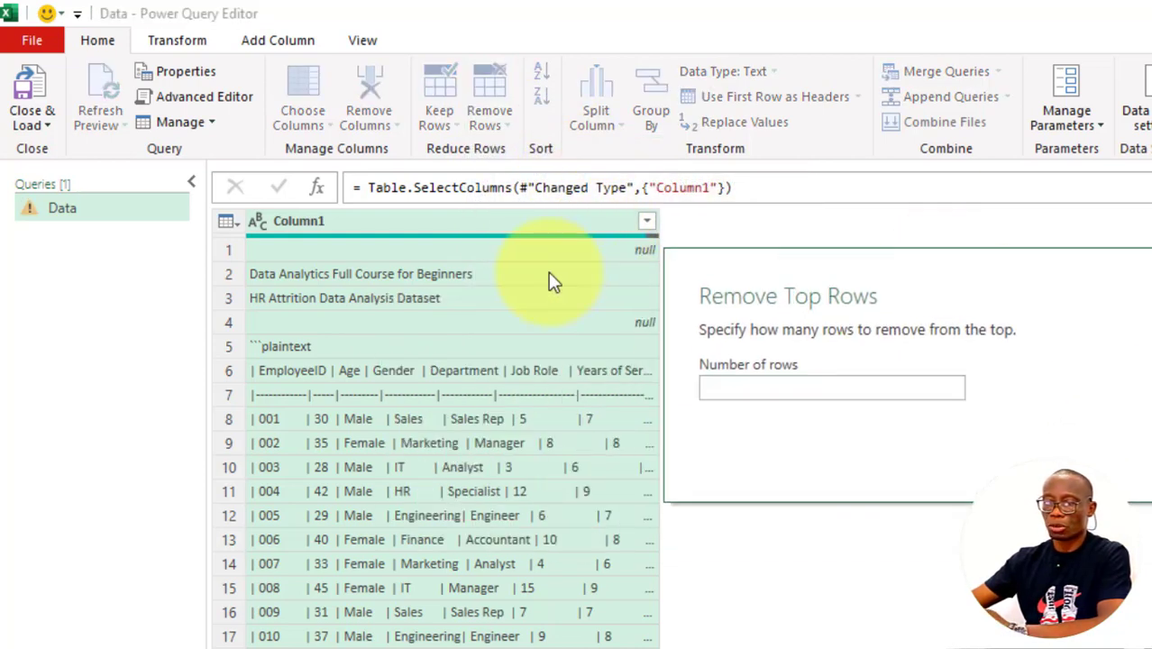
click(732, 383)
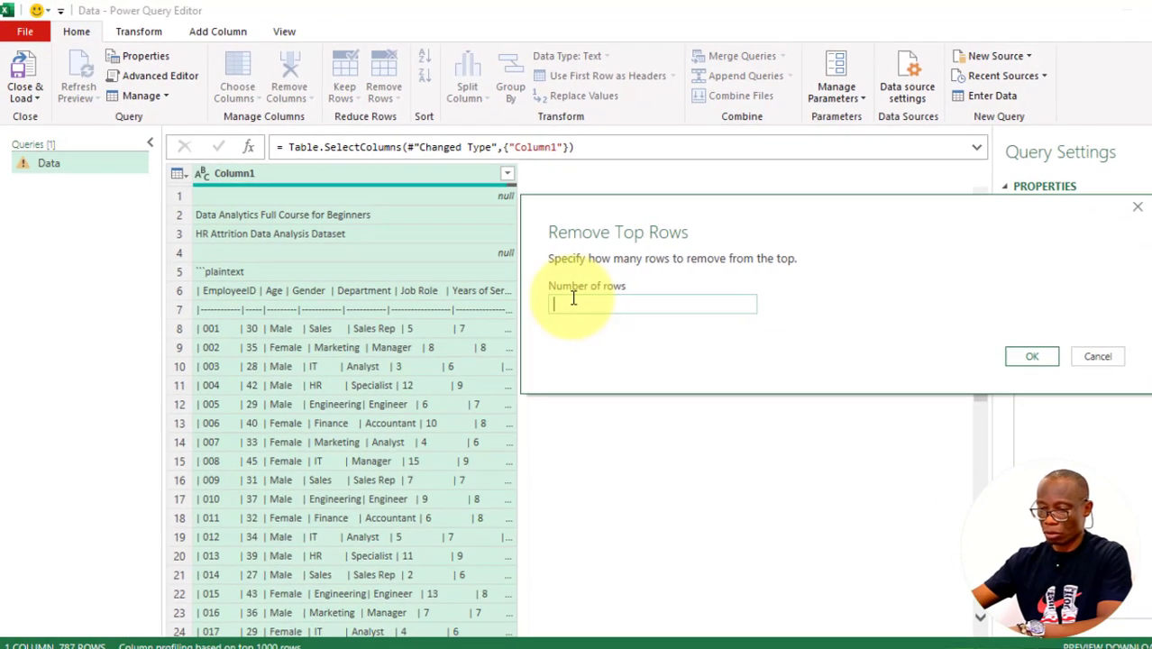
text(5)
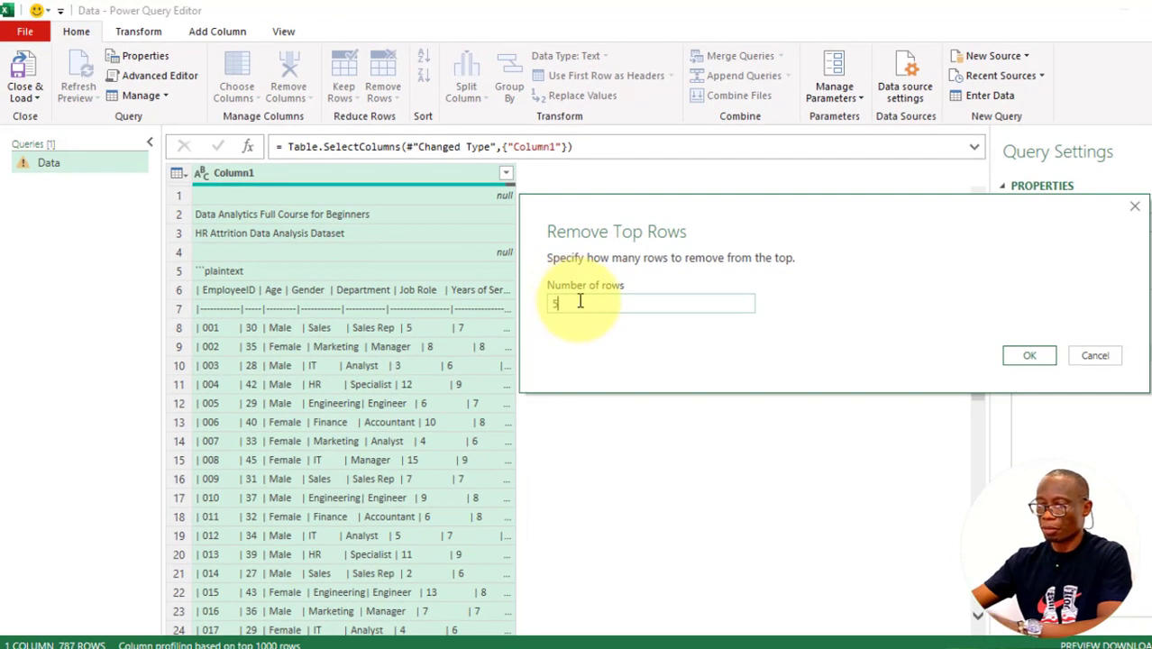
click(1029, 353)
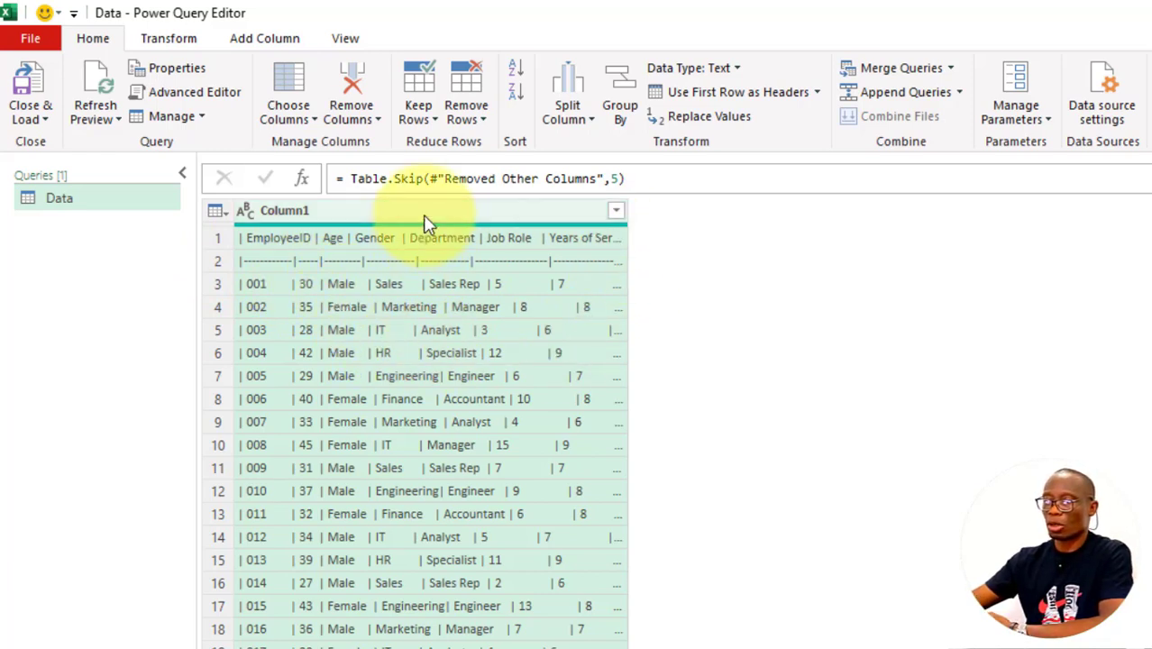
Filter the dashed separator value out of Column1, leaving 781 rows.
click(617, 214)
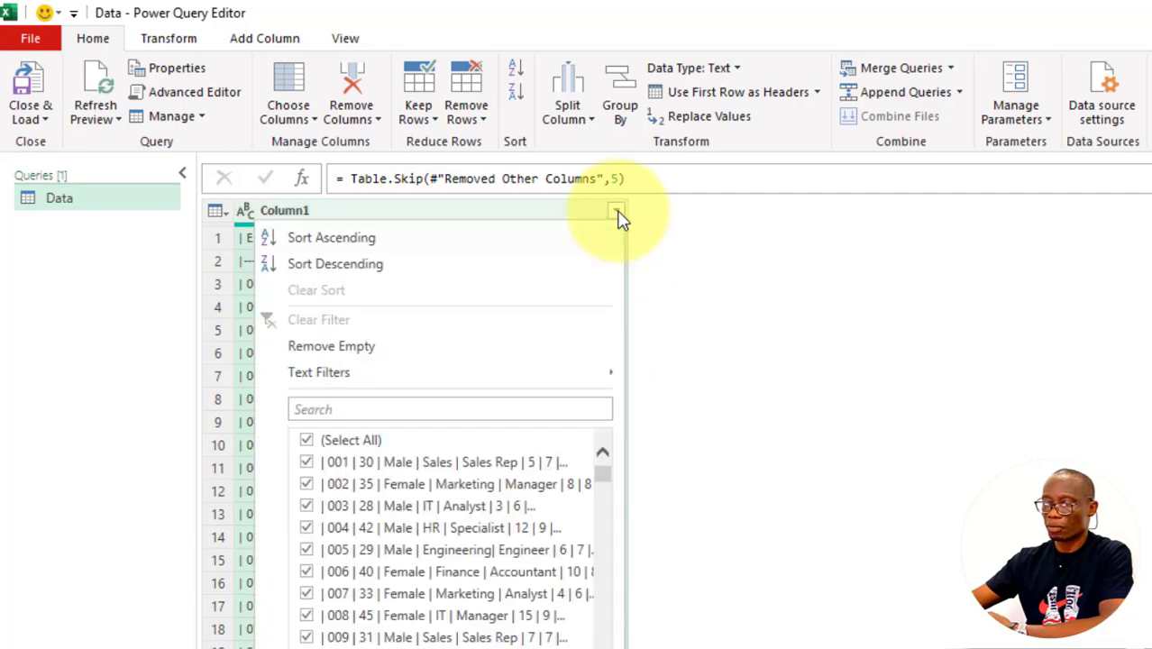
scroll(424, 540, down, 20)
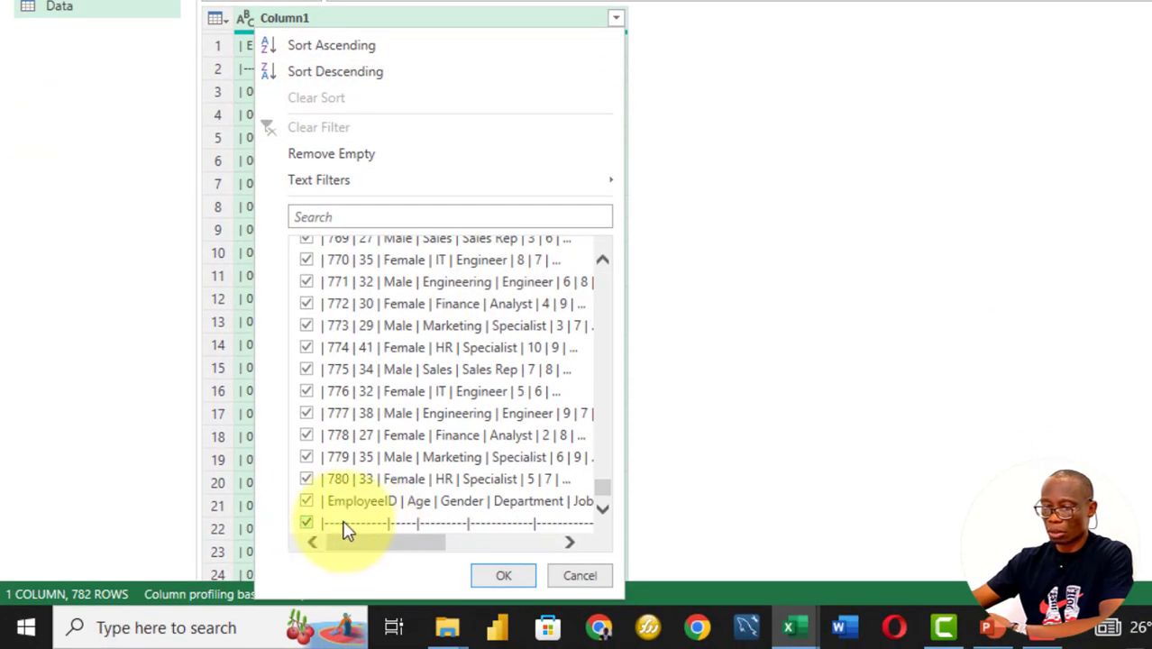
click(308, 525)
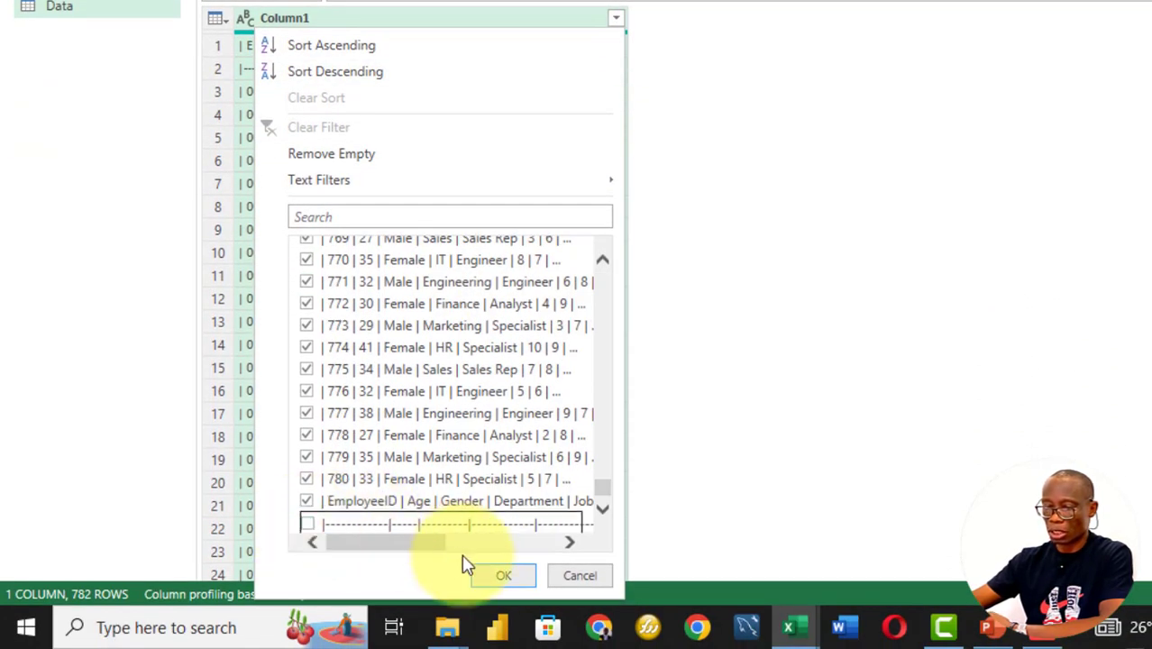
click(494, 576)
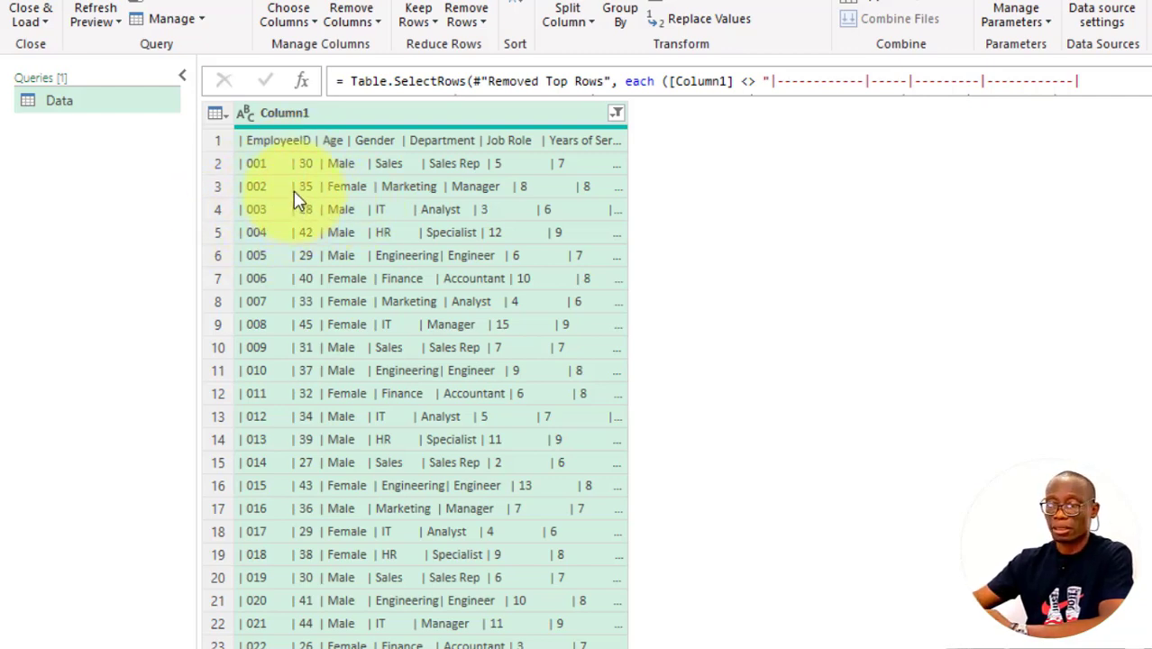
Split Column1 by the | delimiter at each occurrence into 12 columns.
right_click(356, 115)
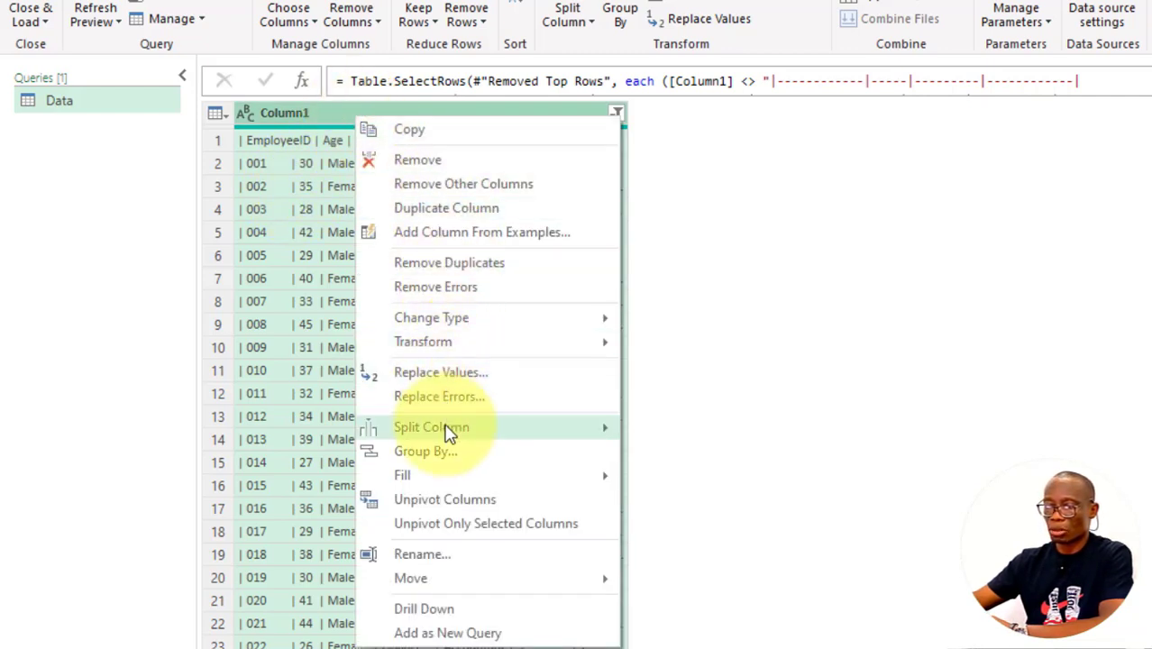
mouse_move(448, 433)
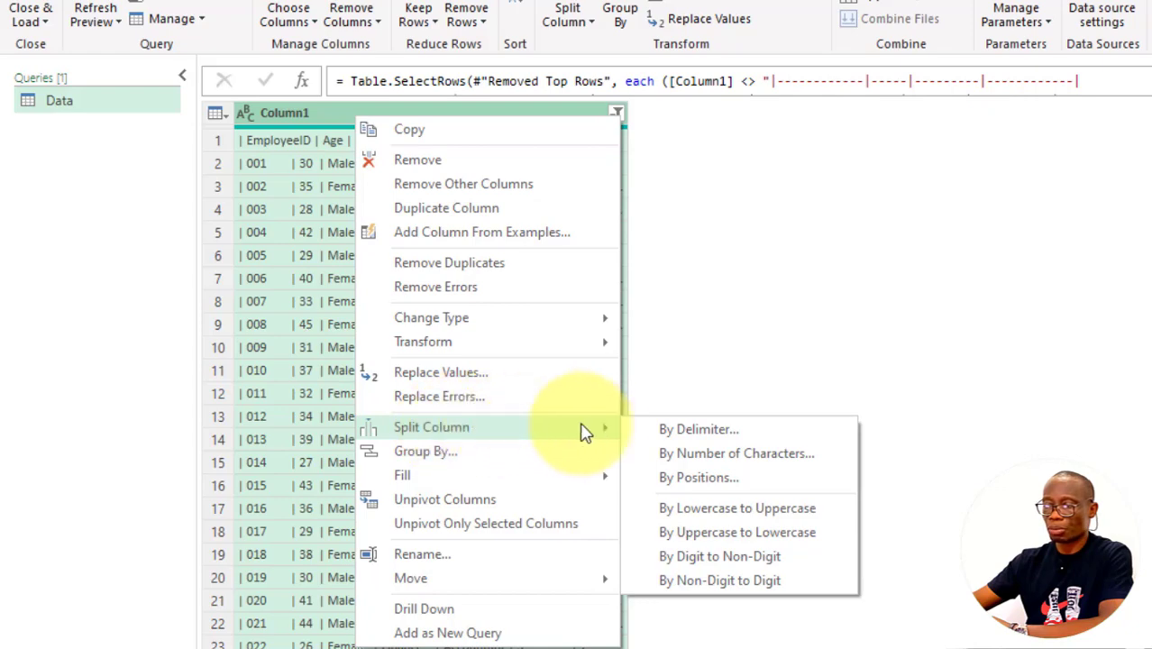
click(755, 435)
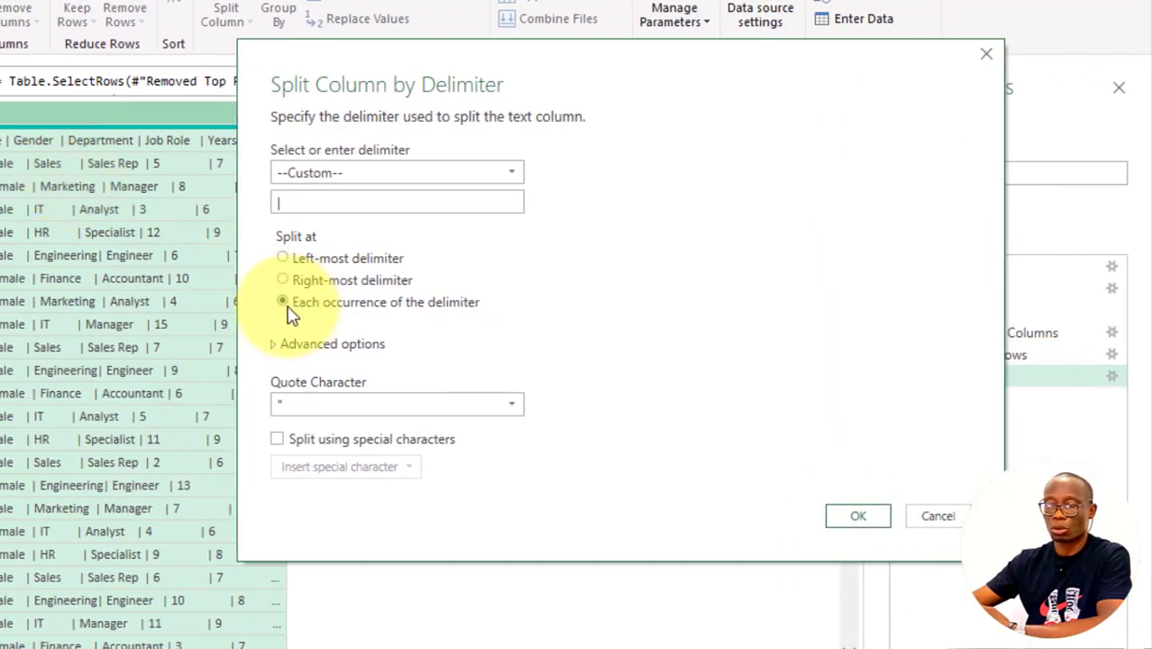
click(854, 518)
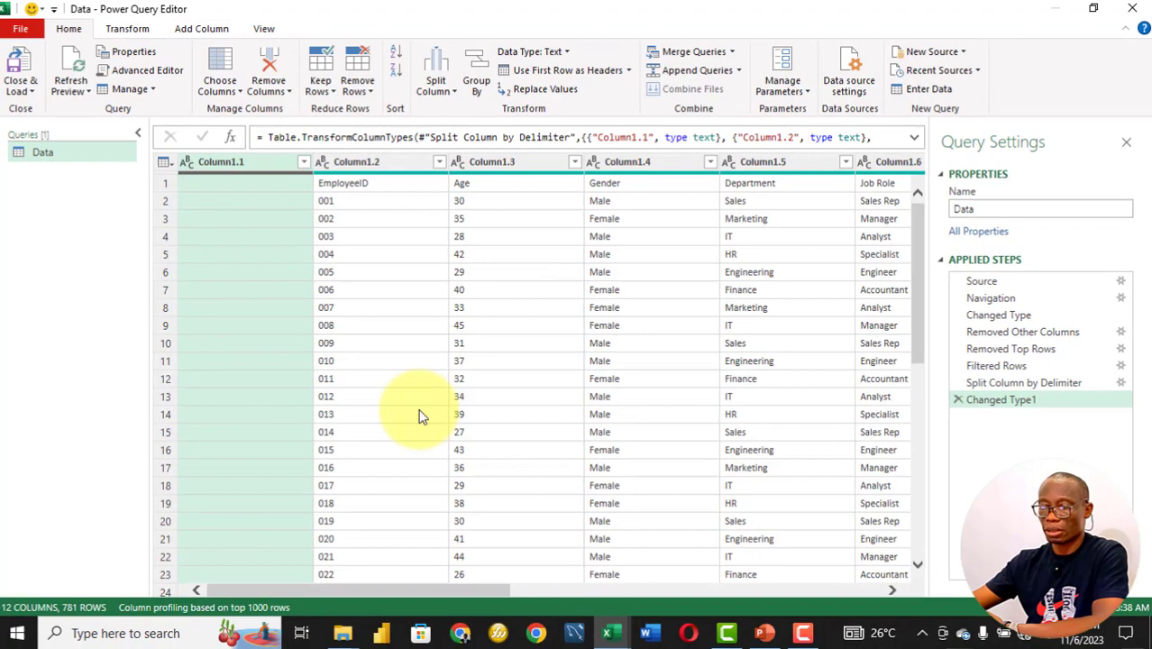
mouse_move(277, 590)
mouse_down()
mouse_move(655, 590)
mouse_move(276, 582)
mouse_up()
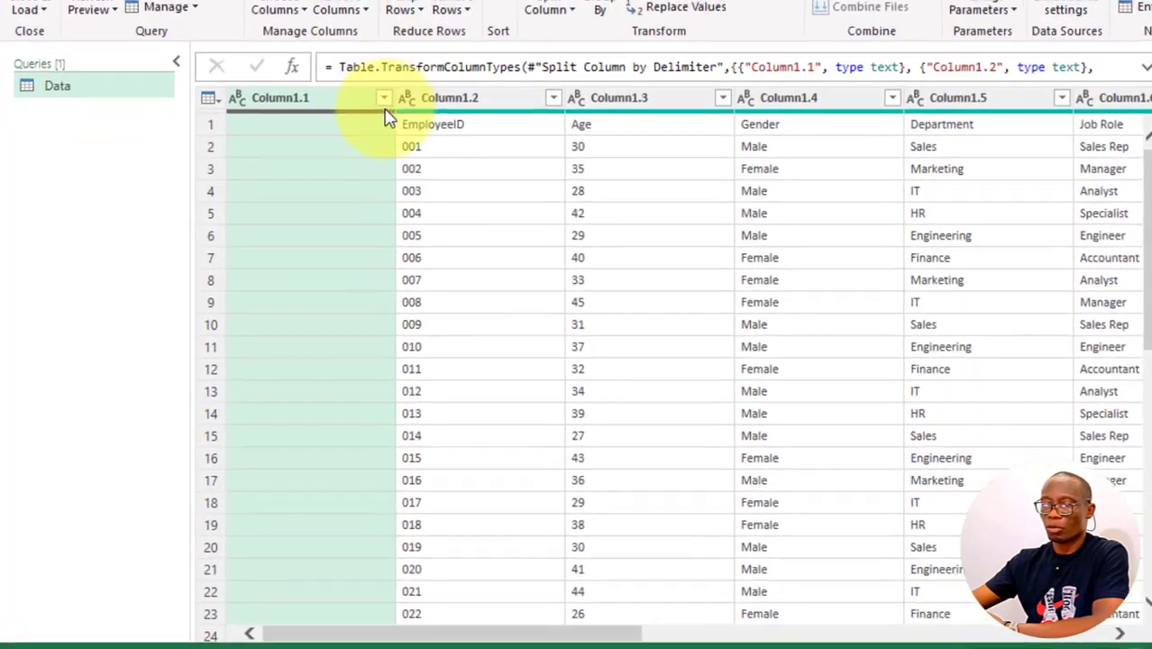
Check the values in the empty leading Column1.1 and remove that column.
click(321, 150)
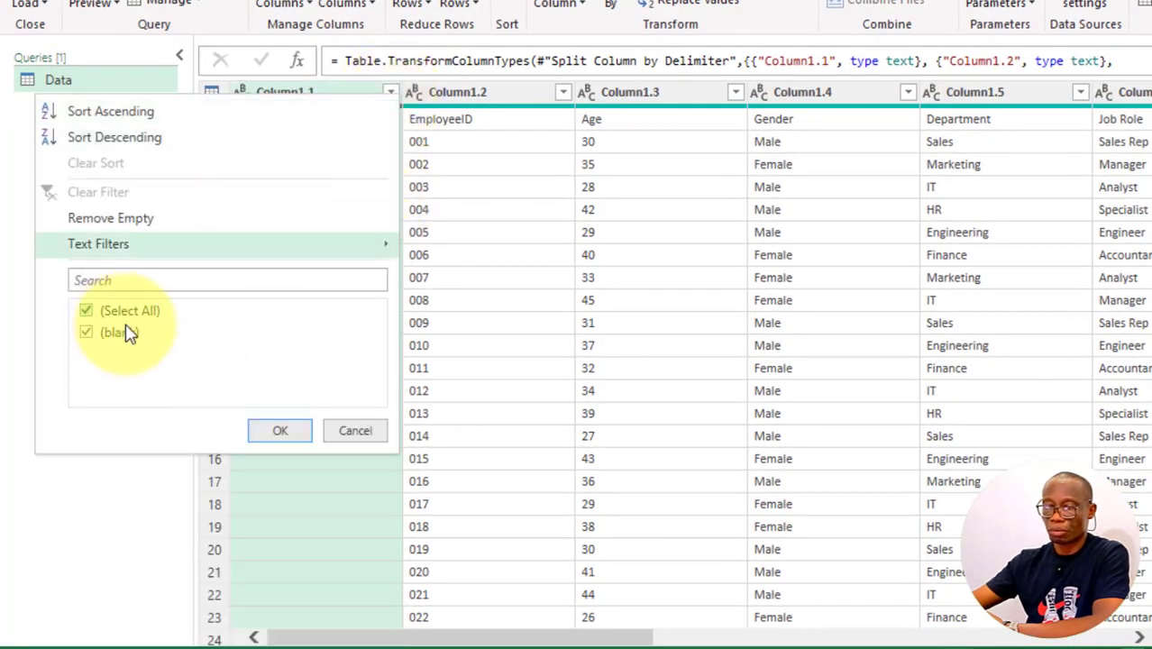
click(355, 432)
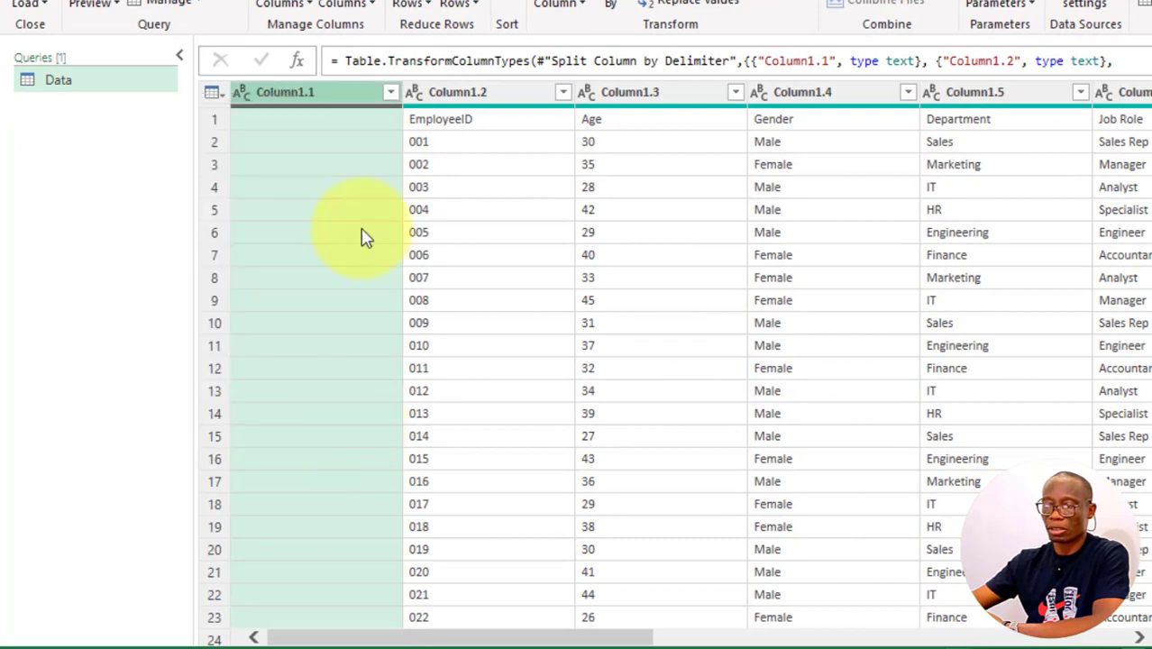
right_click(319, 96)
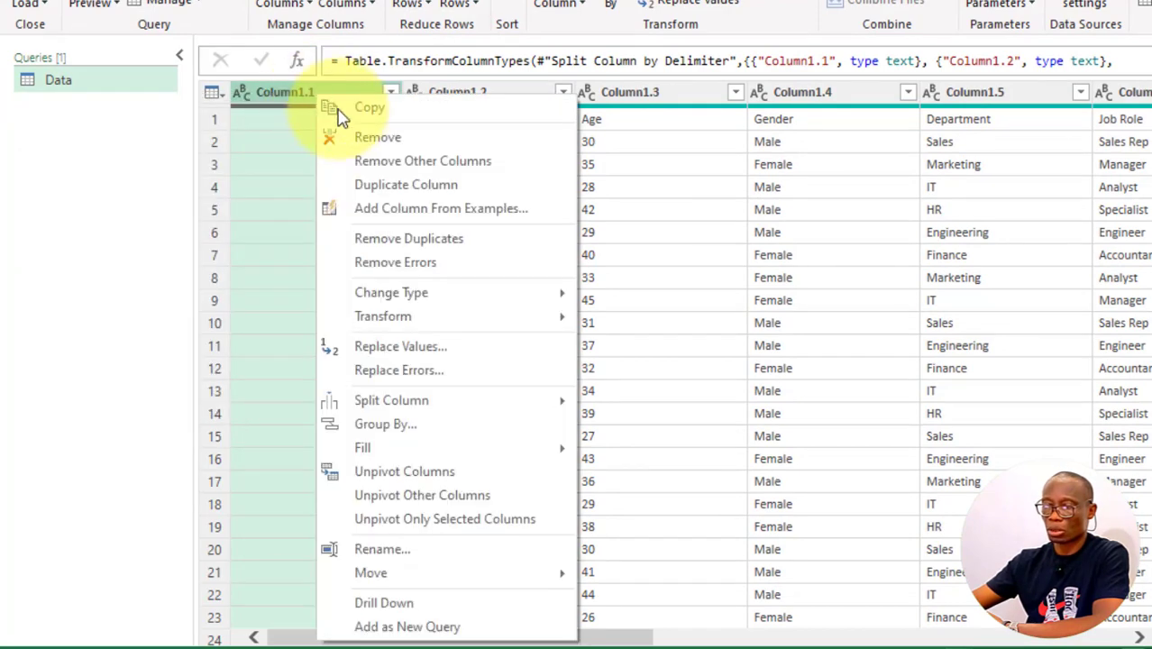
click(278, 95)
right_click(278, 96)
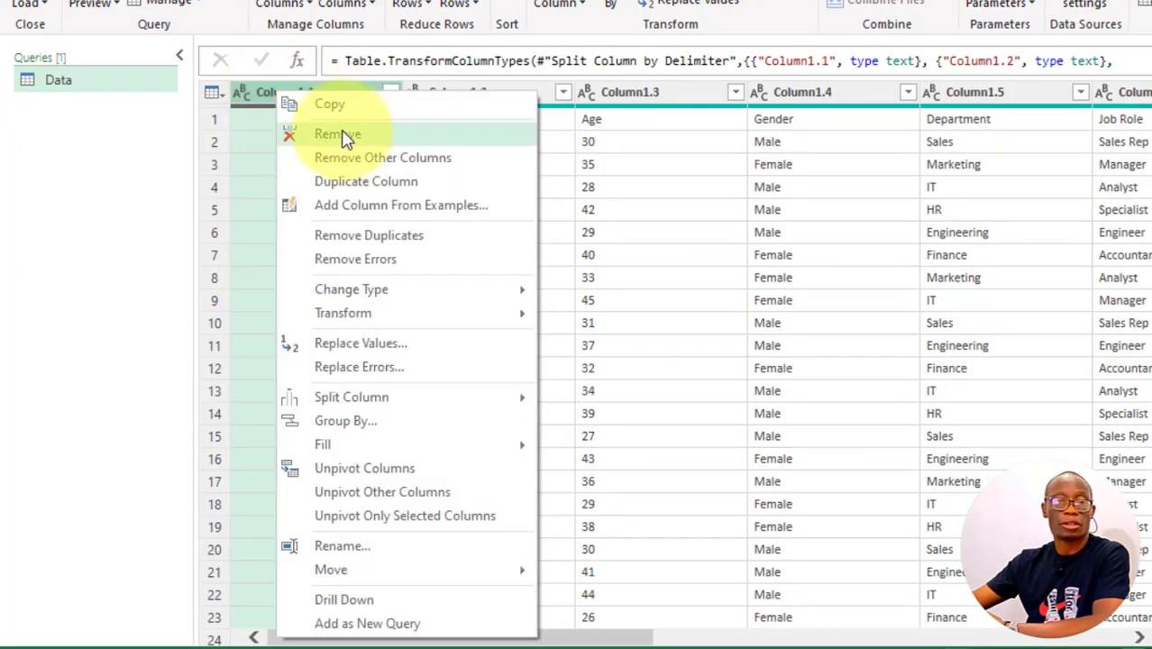
click(343, 137)
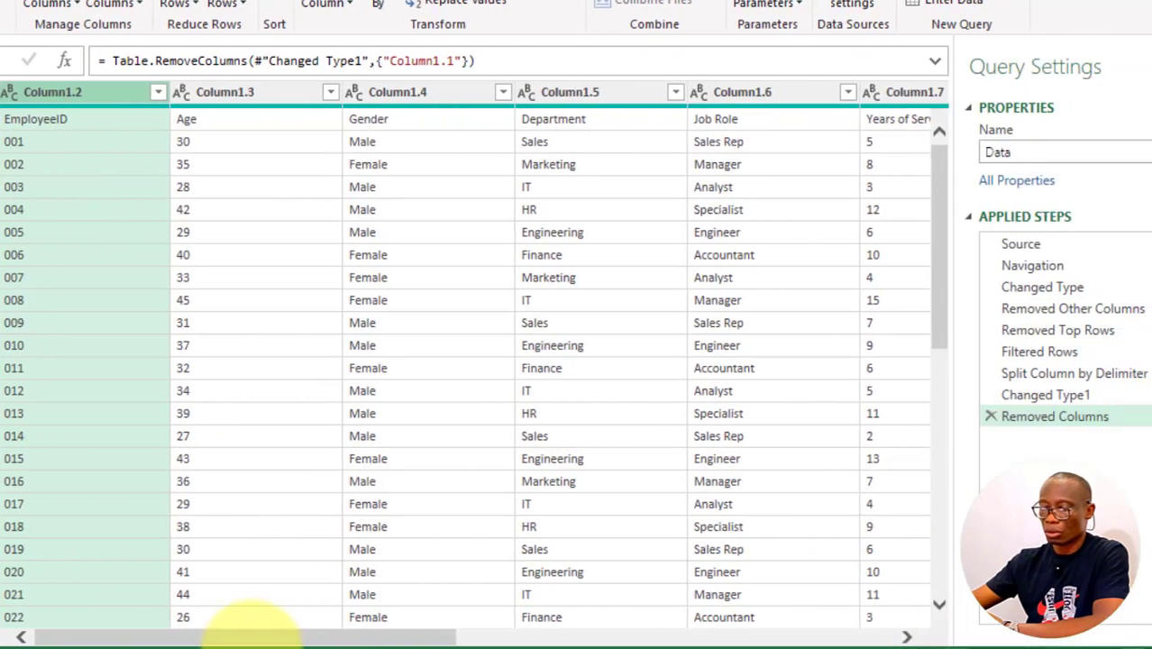
drag(252, 635, 729, 640)
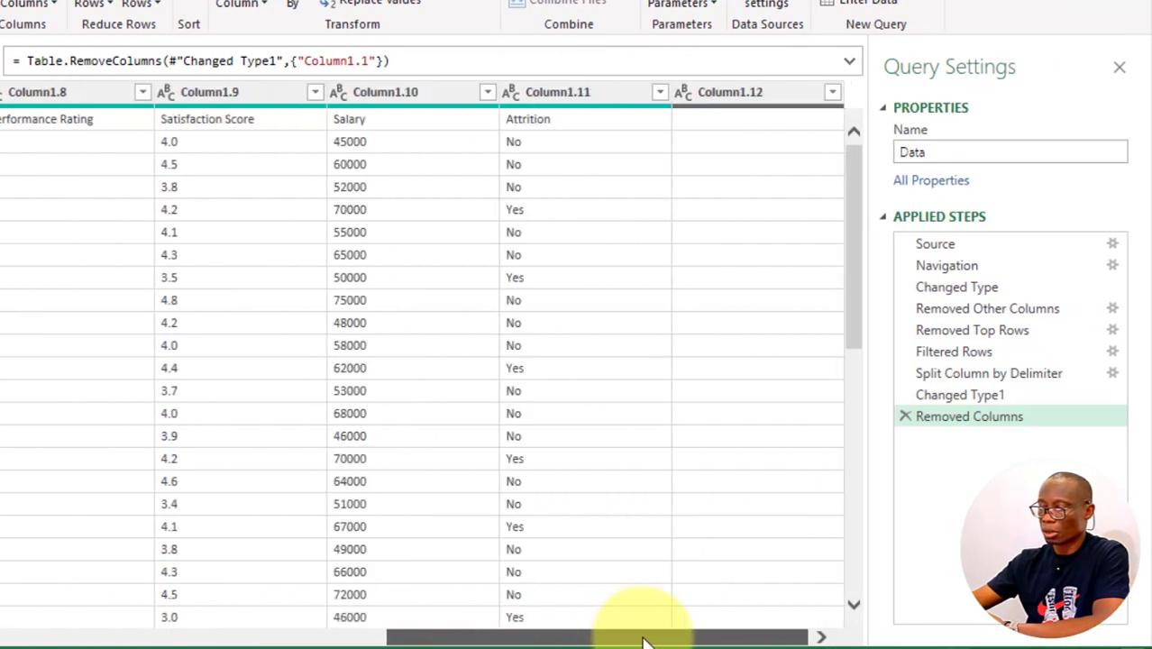
Check the values in Column1.12 and remove the empty column.
click(833, 93)
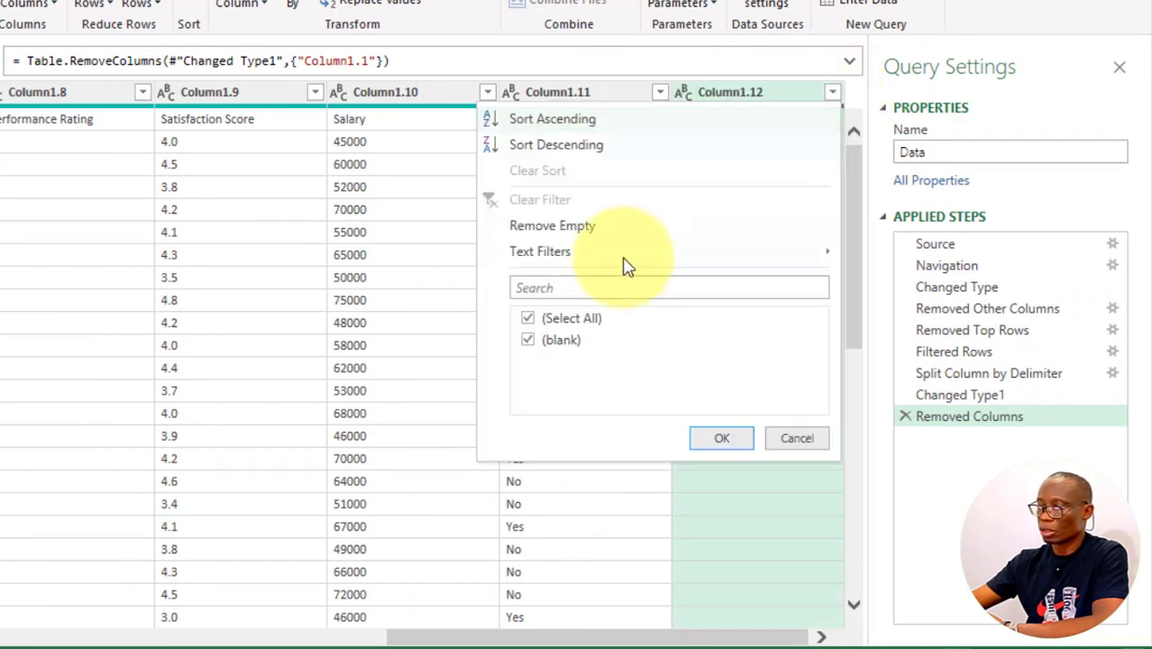
click(797, 439)
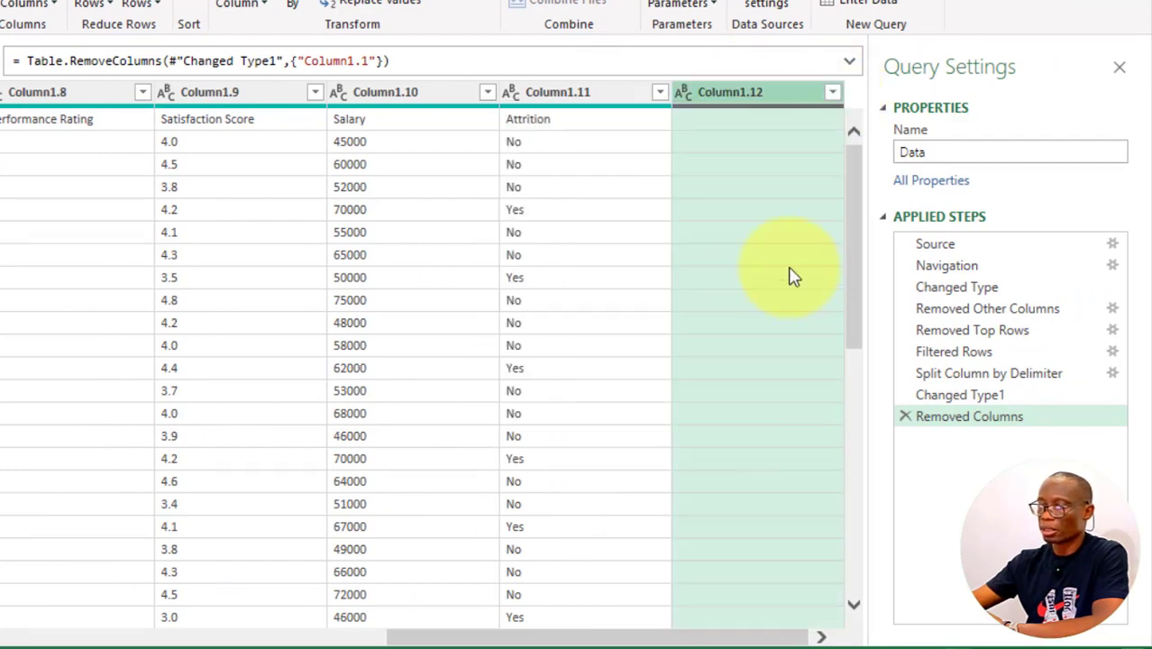
right_click(750, 98)
click(796, 135)
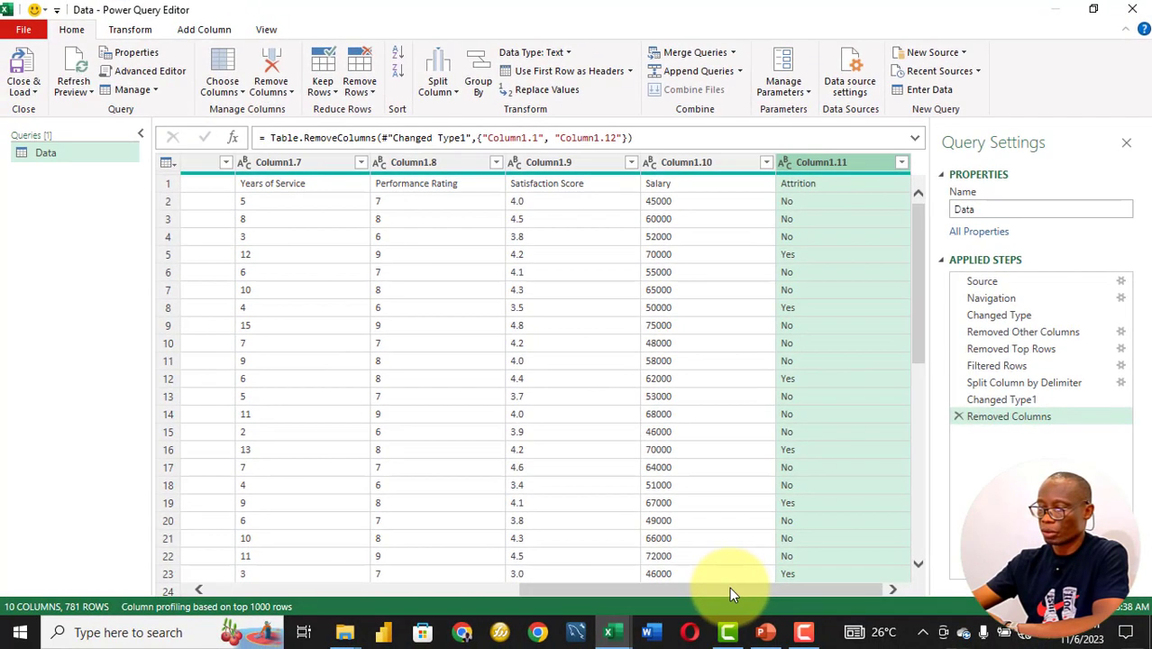
Promote the first row to headers so columns read EmployeeID, Age, Gender, Department, Job Role.
drag(611, 634, 296, 622)
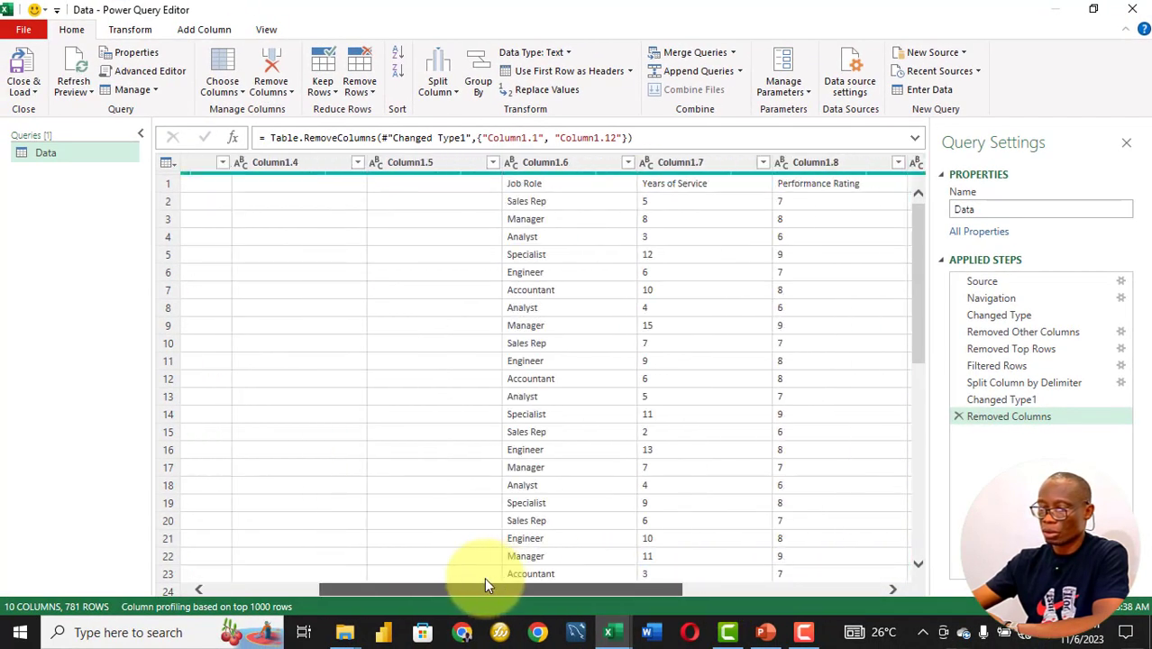
drag(484, 584, 368, 582)
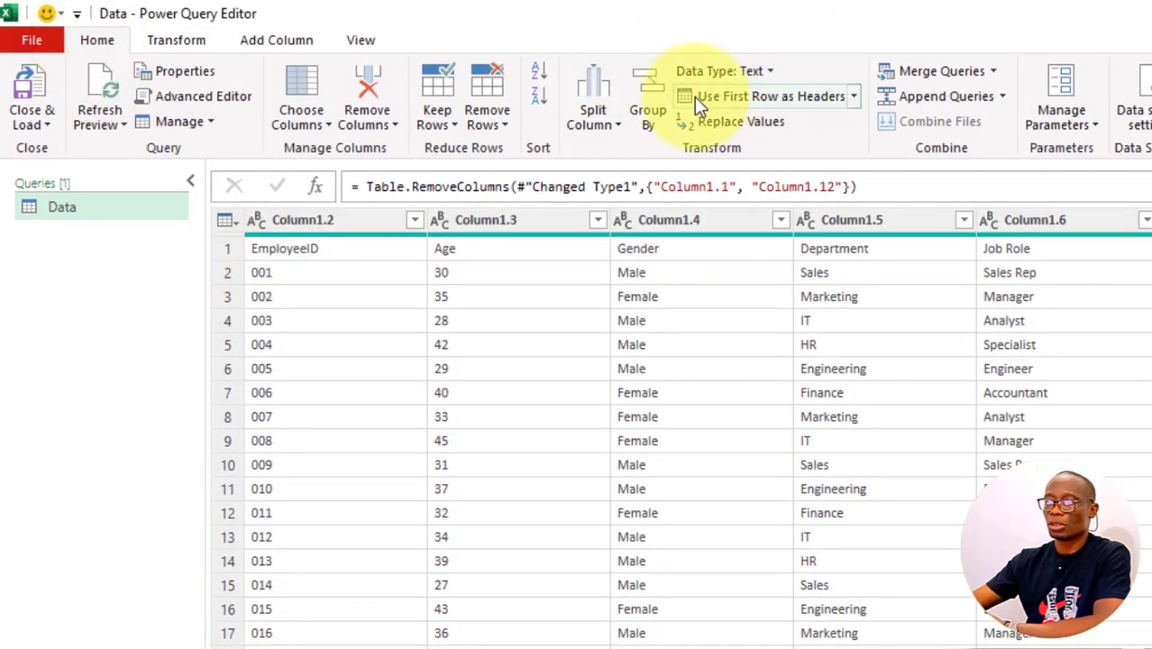
click(853, 97)
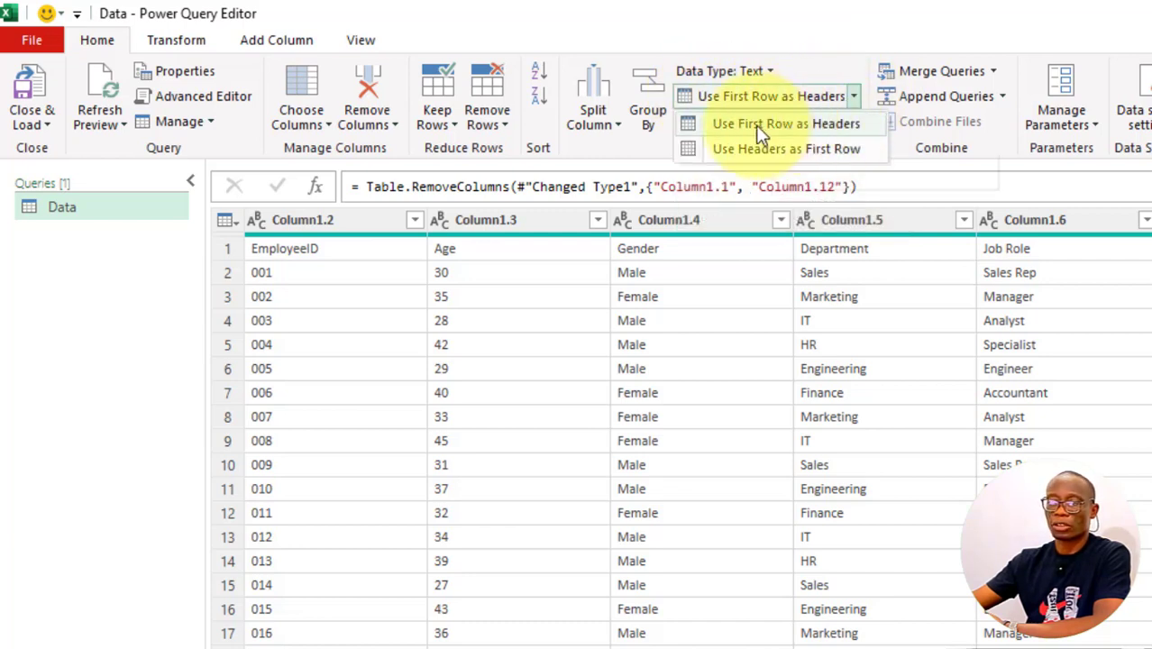
click(851, 126)
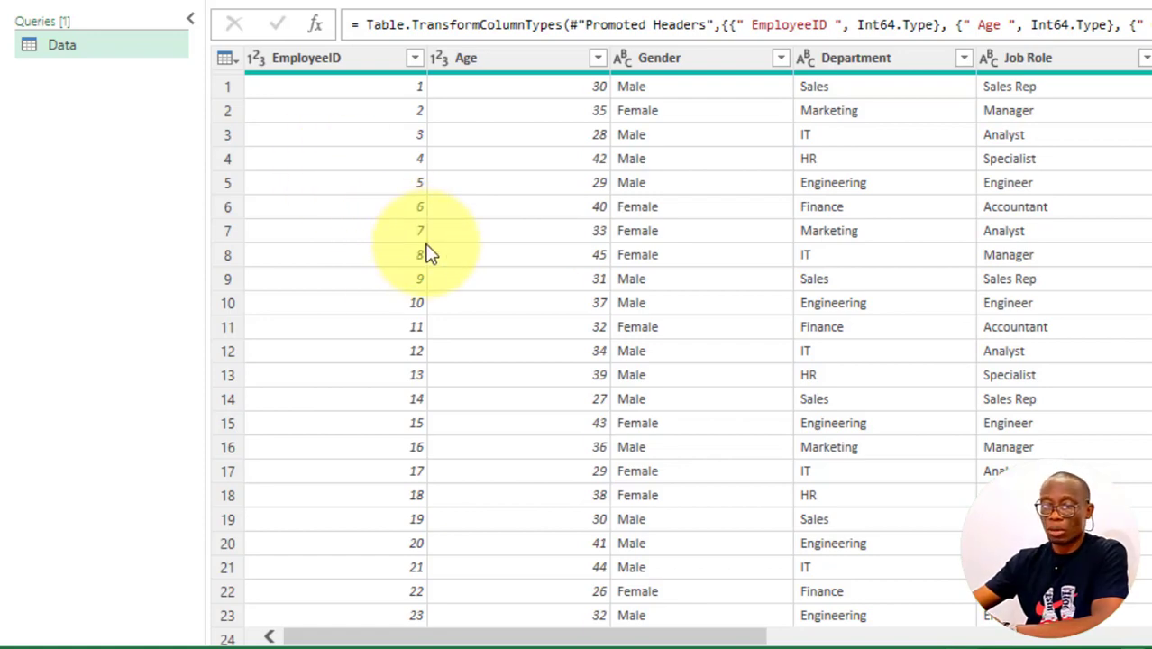
mouse_move(673, 635)
mouse_down()
mouse_move(1071, 636)
mouse_move(673, 635)
mouse_up()
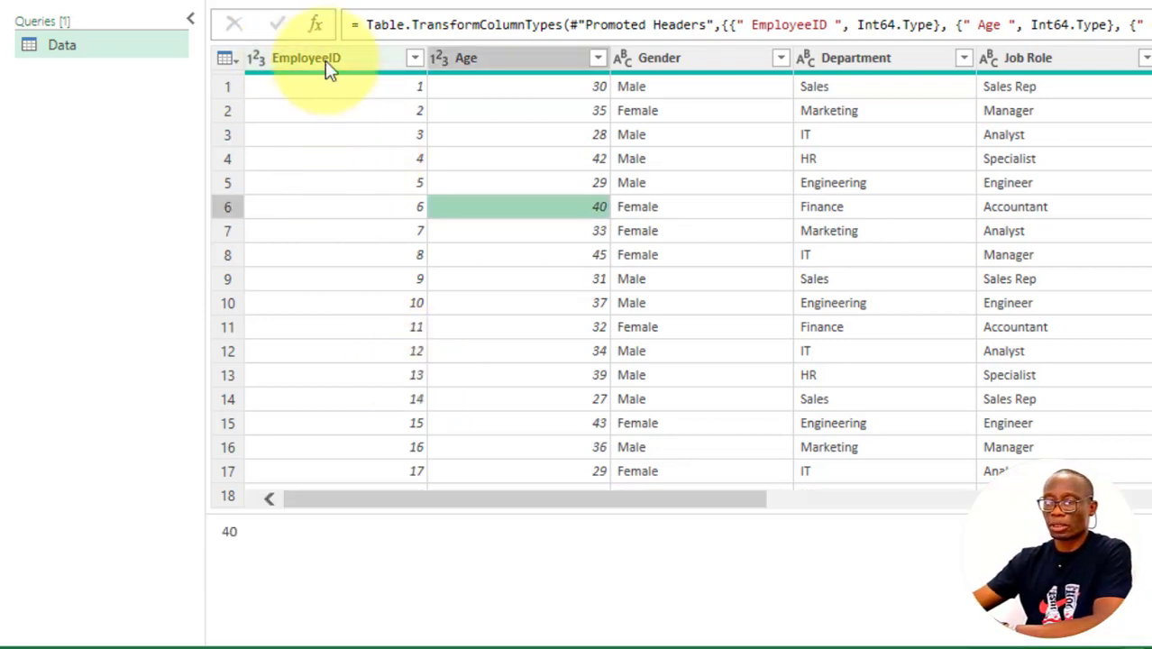
click(323, 60)
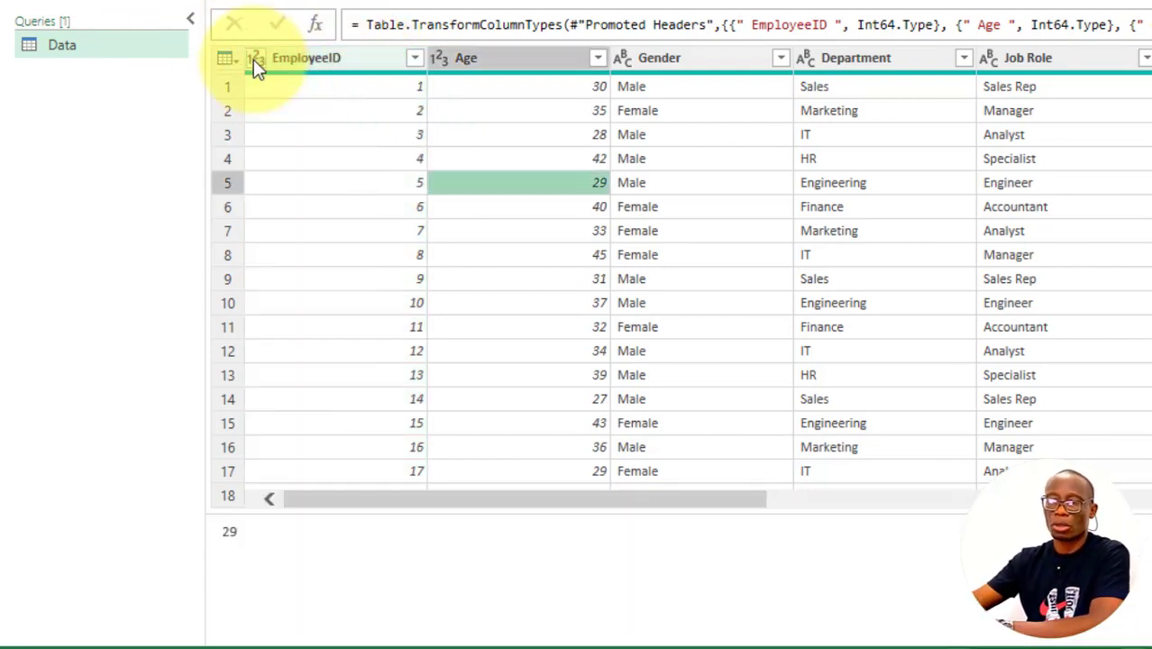
Change EmployeeID to Text, replacing the current conversion, so IDs display as 001, 002.
click(255, 58)
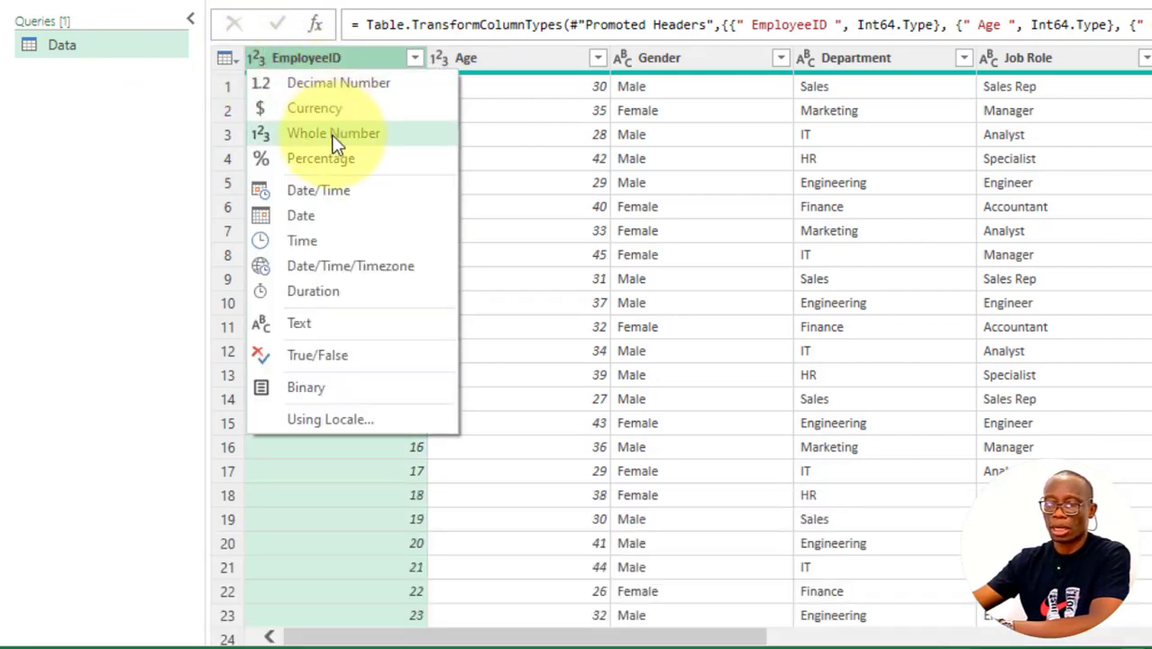
click(299, 326)
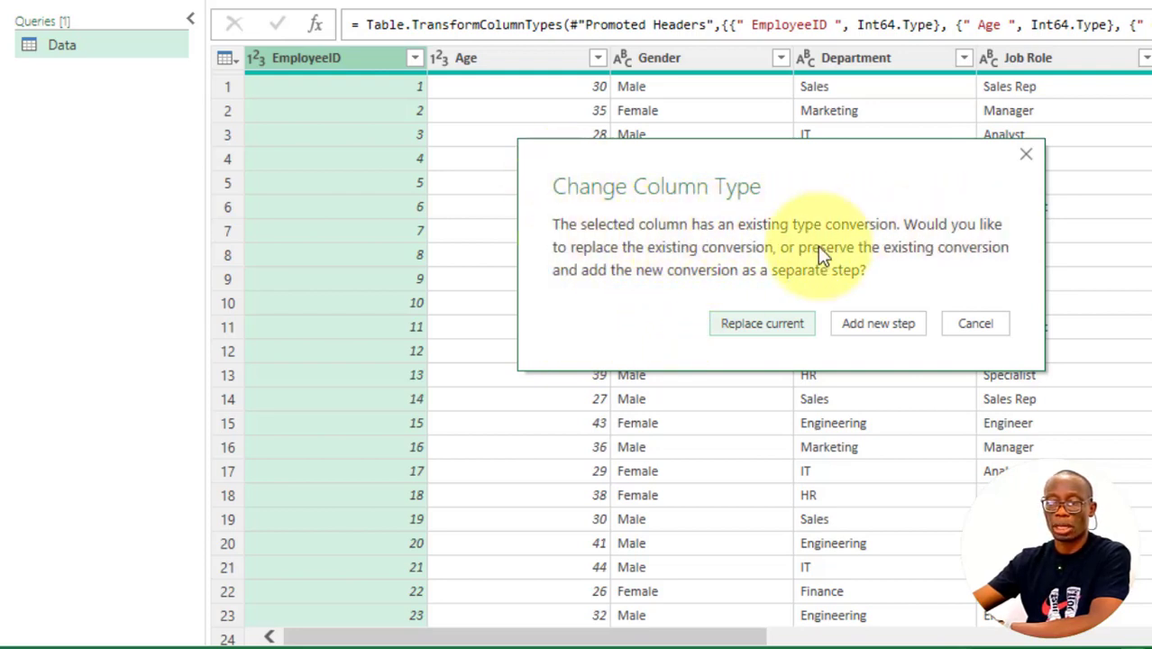
click(760, 326)
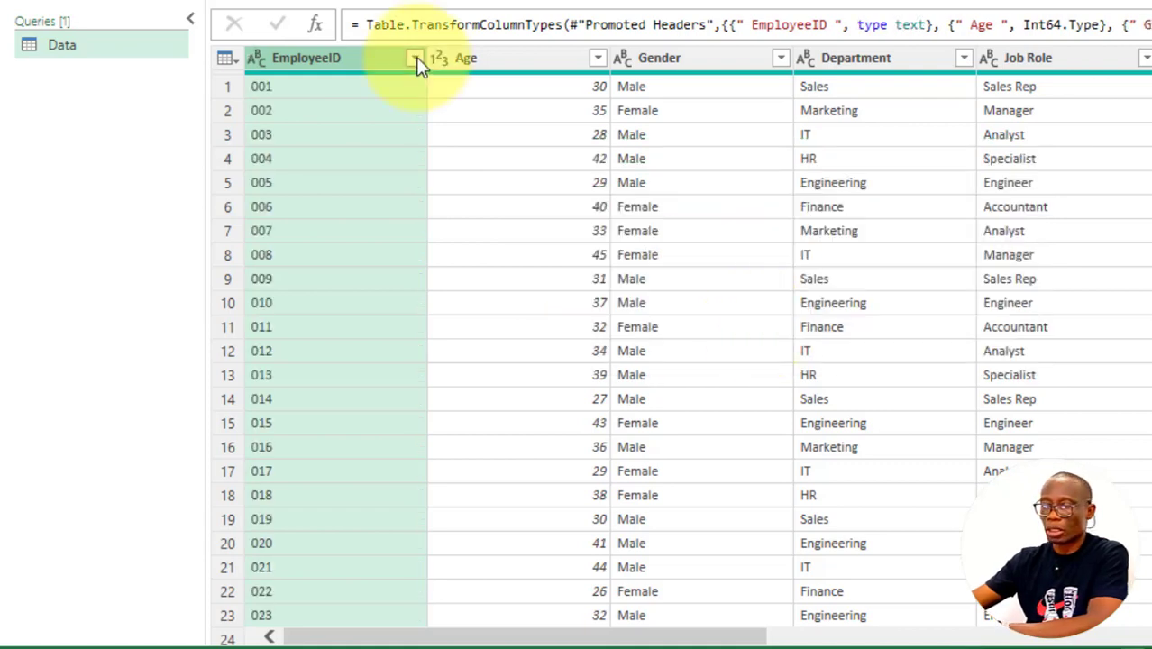
click(415, 57)
drag(401, 326, 413, 568)
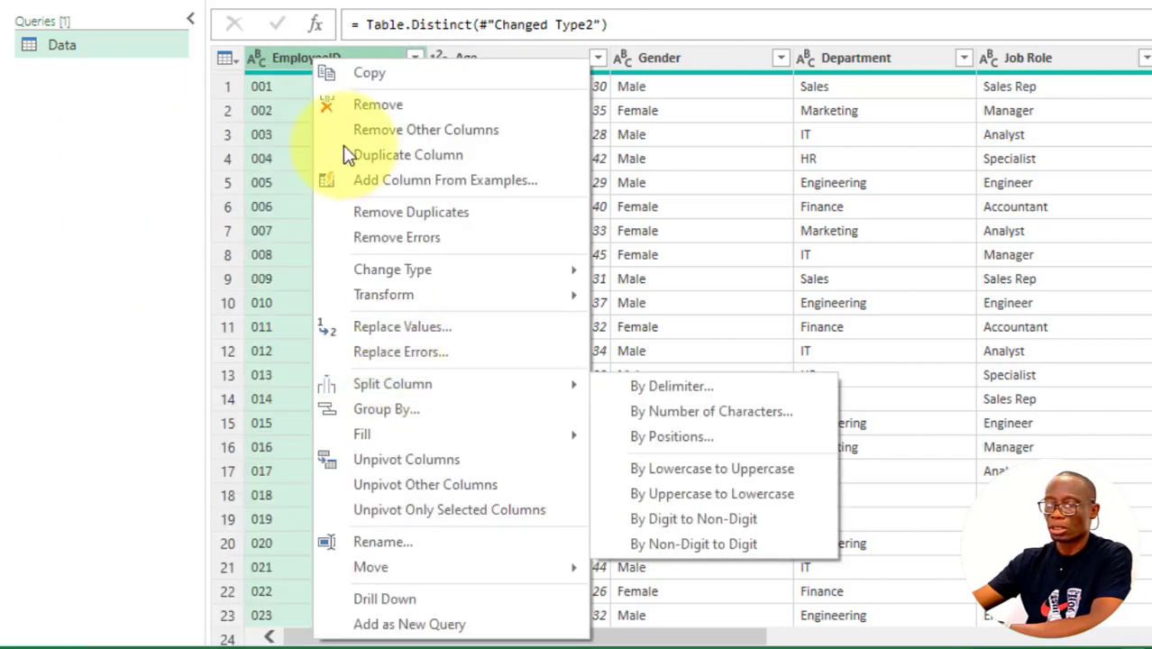
click(281, 60)
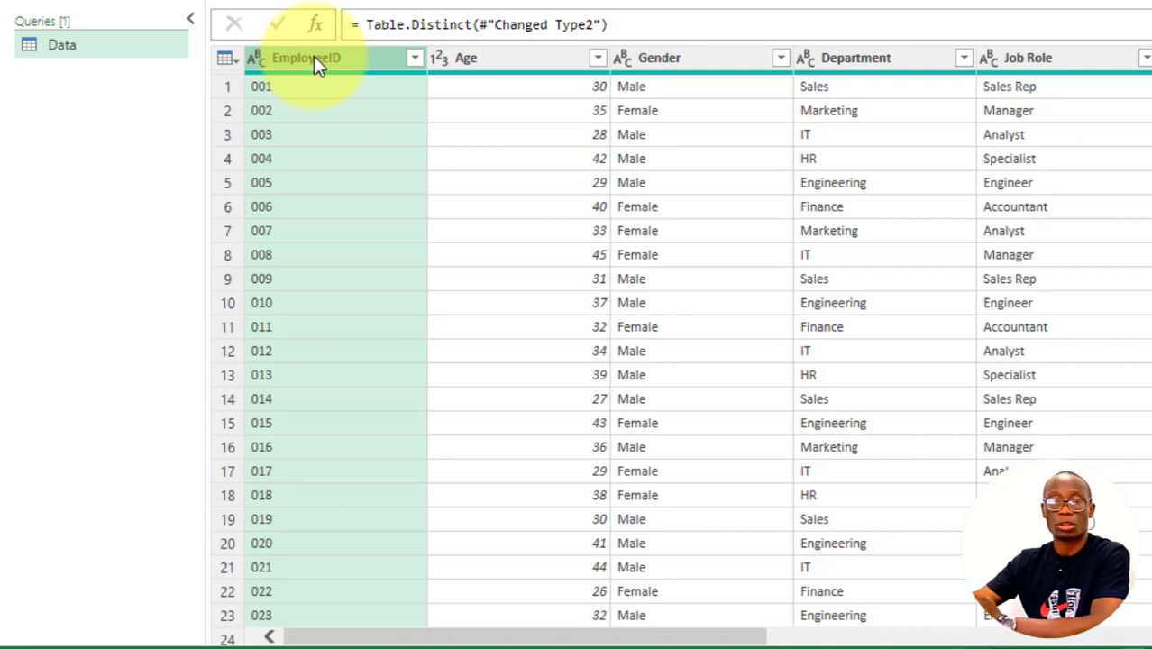
Apply Trim to the EmployeeID column to strip leading and trailing spaces.
right_click(315, 57)
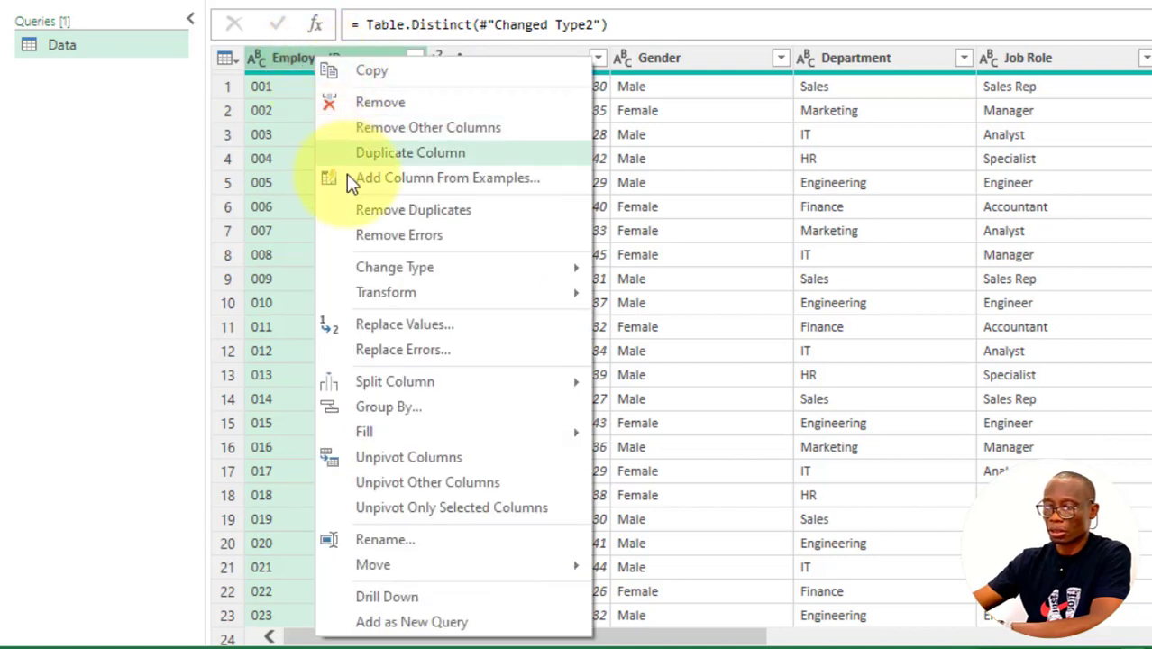
mouse_move(390, 297)
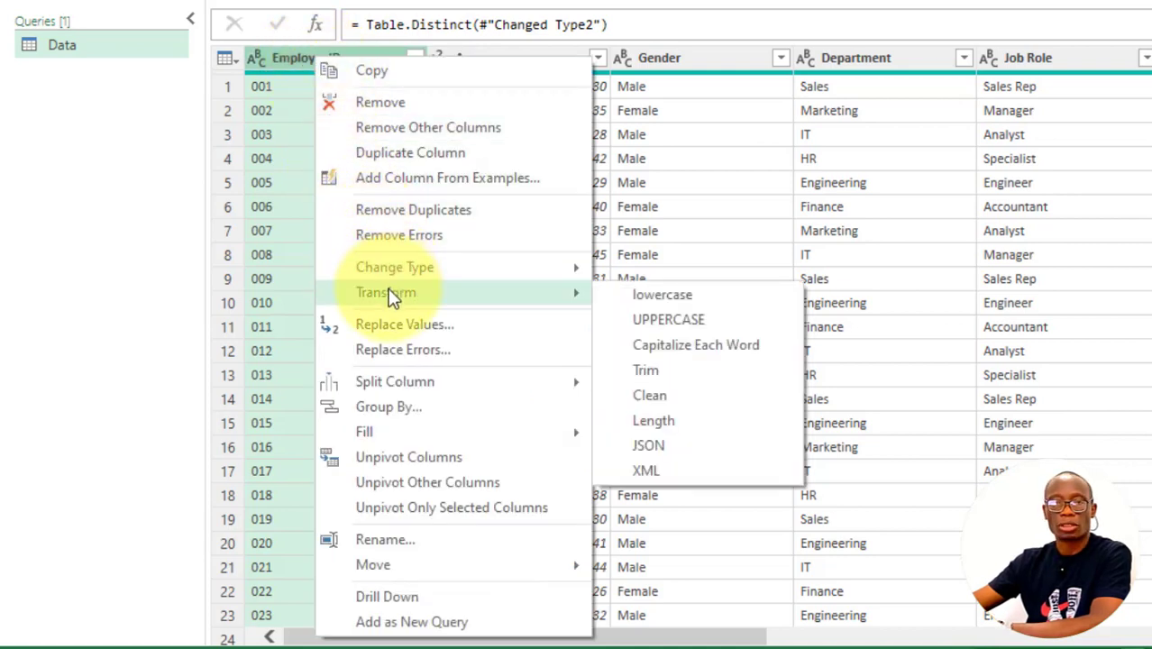
click(669, 370)
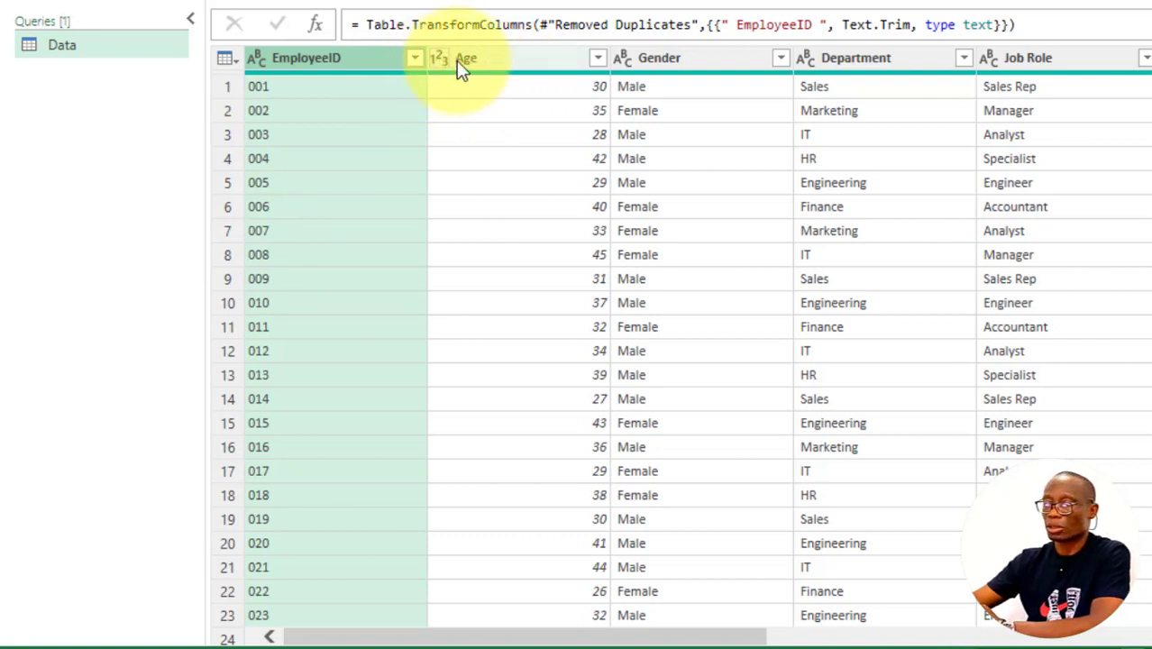
Confirm the Age values run 26 to 46 and note 'Age: 26-46 years' in Word.
click(597, 59)
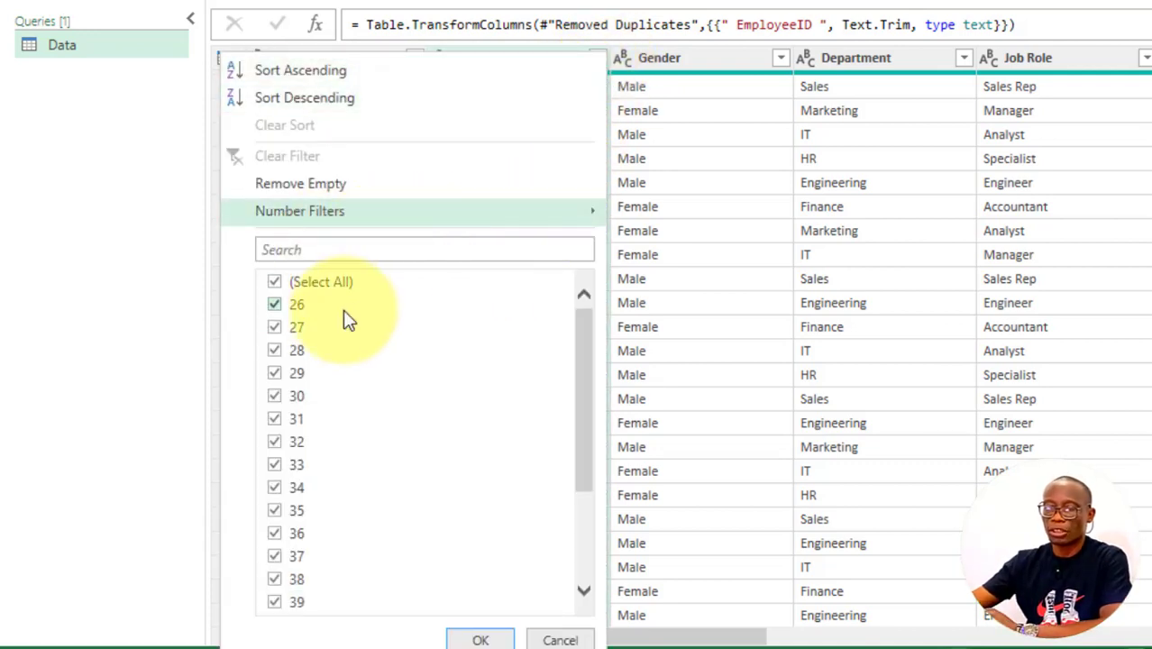
drag(588, 394, 597, 515)
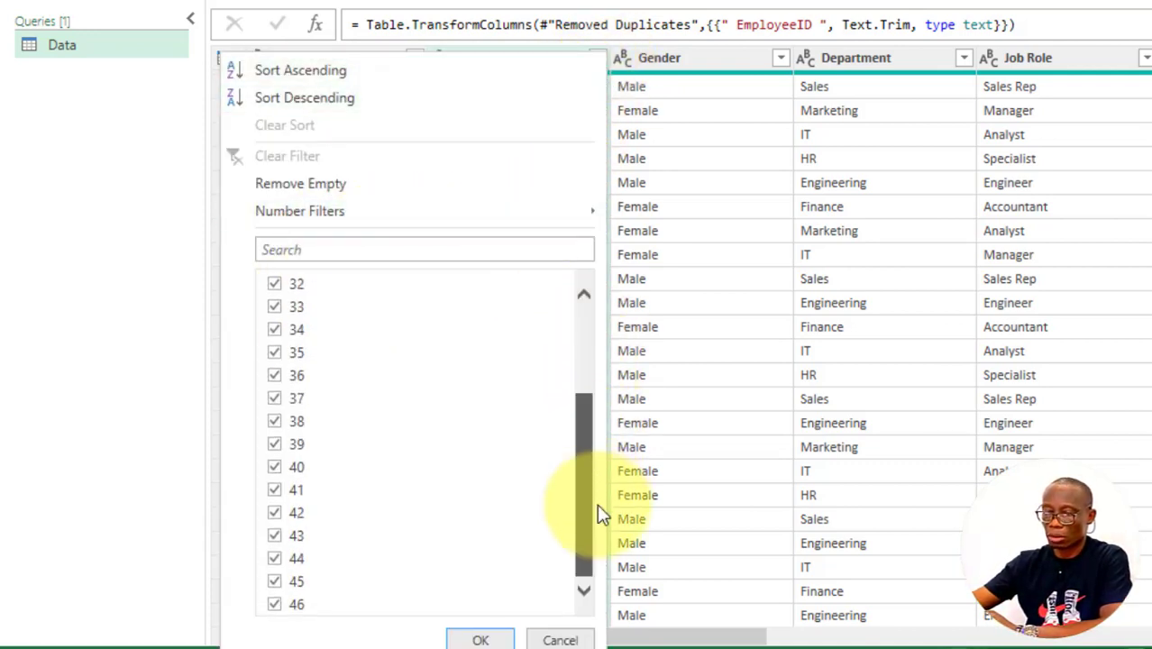
mouse_move(811, 506)
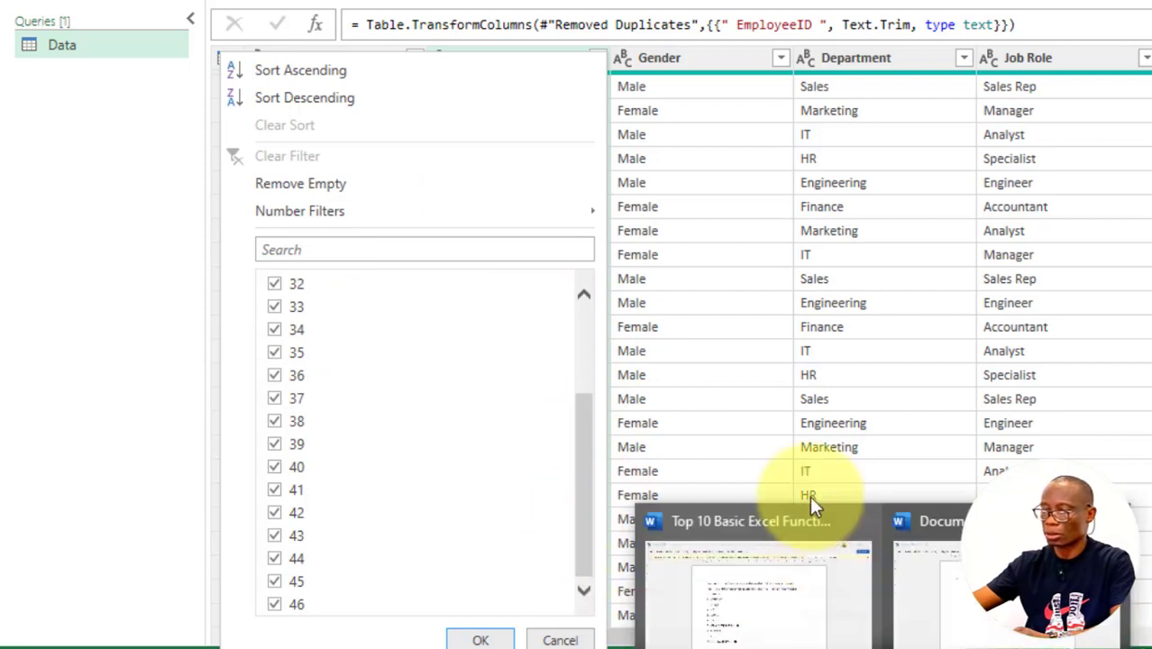
click(965, 599)
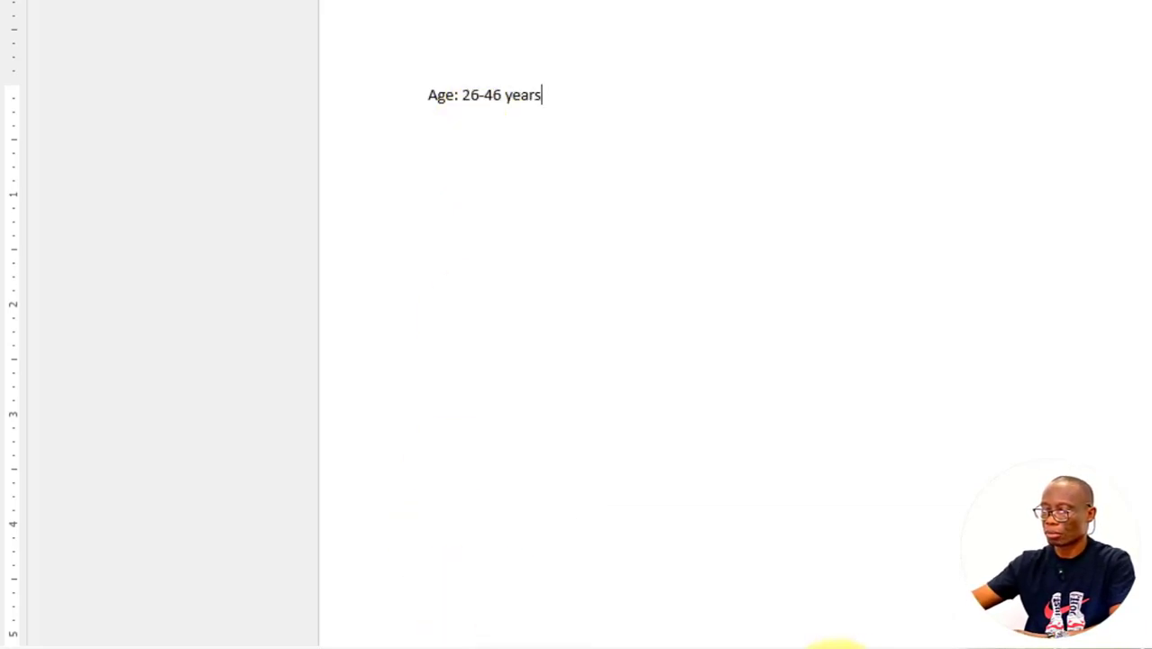
mouse_move(837, 645)
click(877, 568)
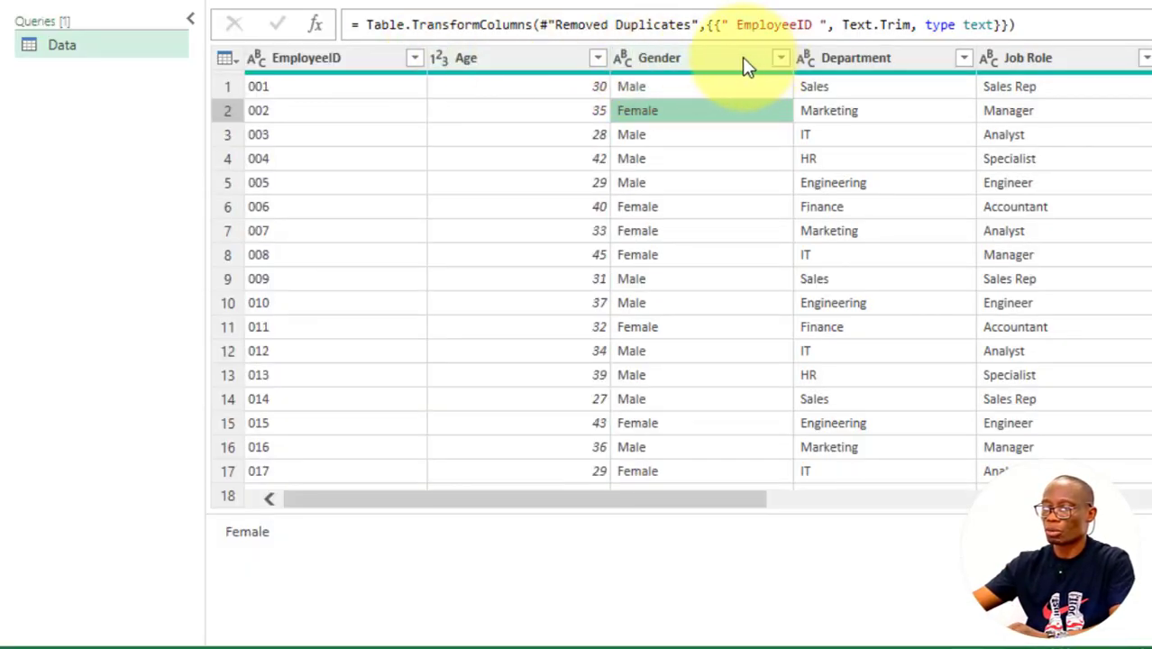
Trim the Gender column and verify it holds only Female and Male.
click(782, 58)
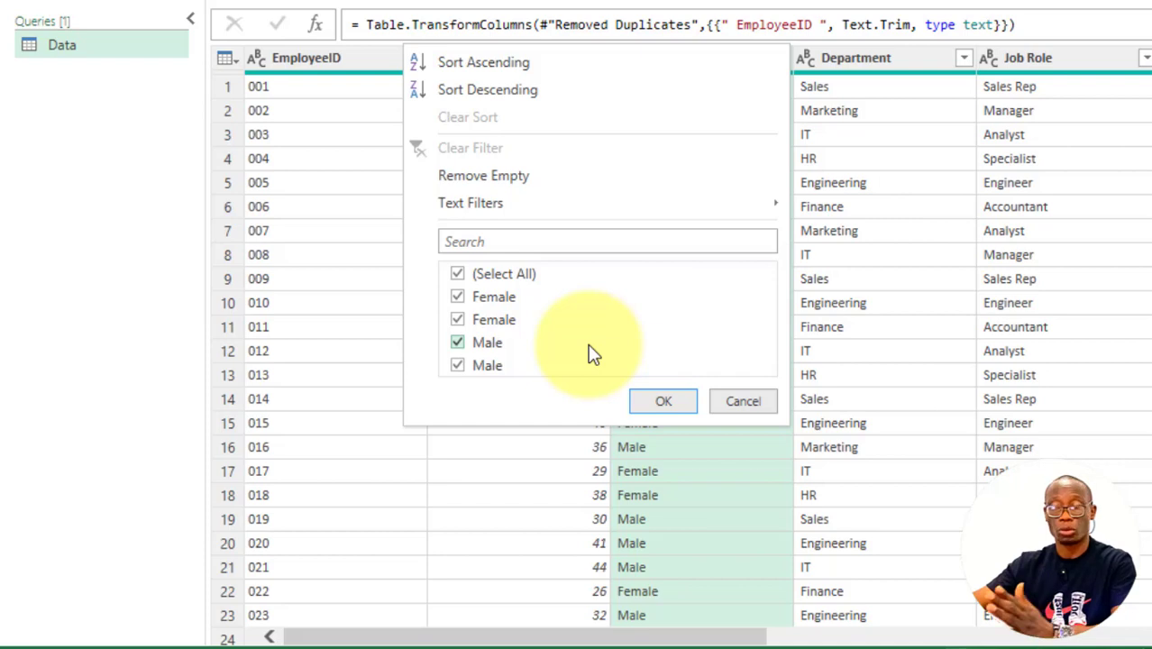
click(741, 402)
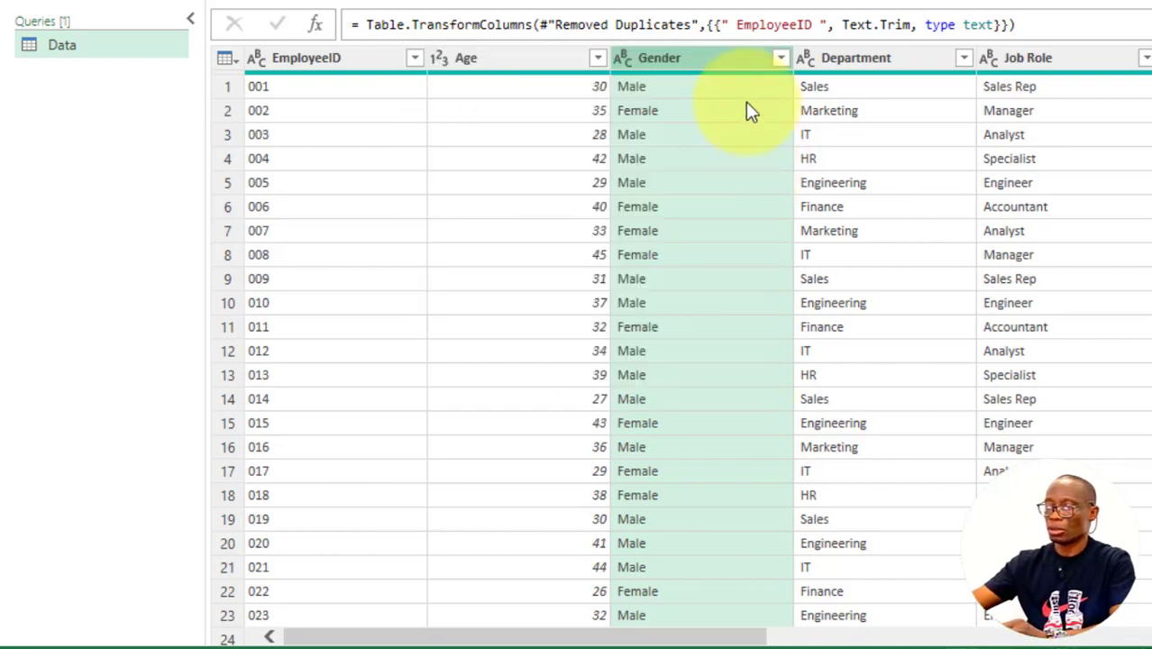
right_click(685, 60)
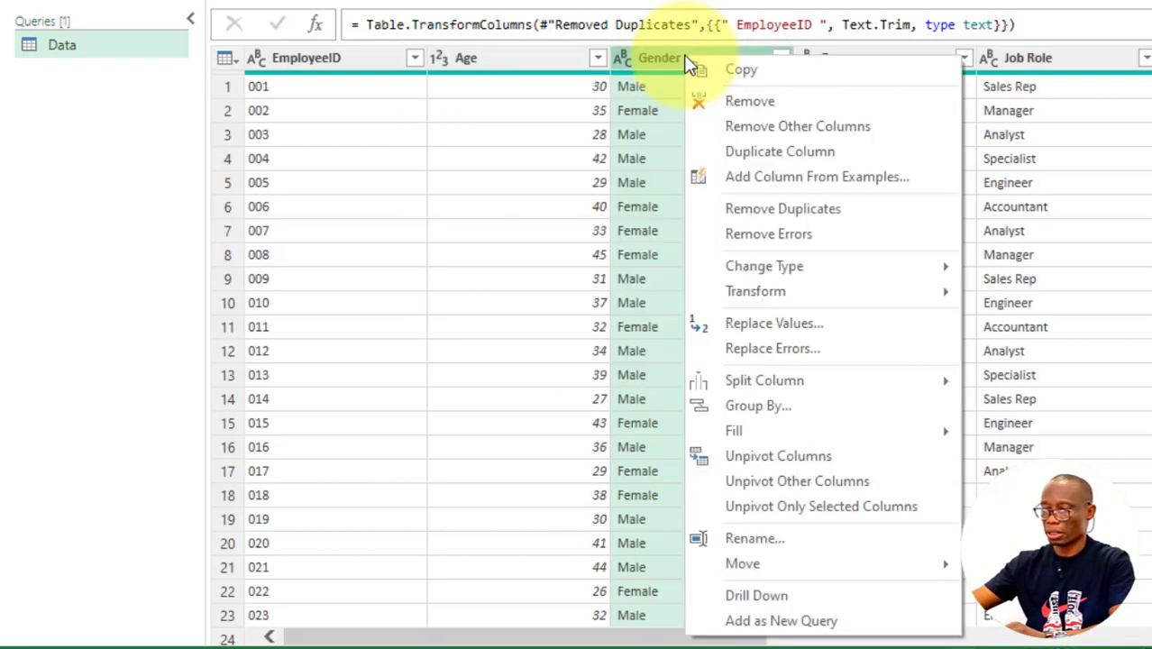
mouse_move(820, 301)
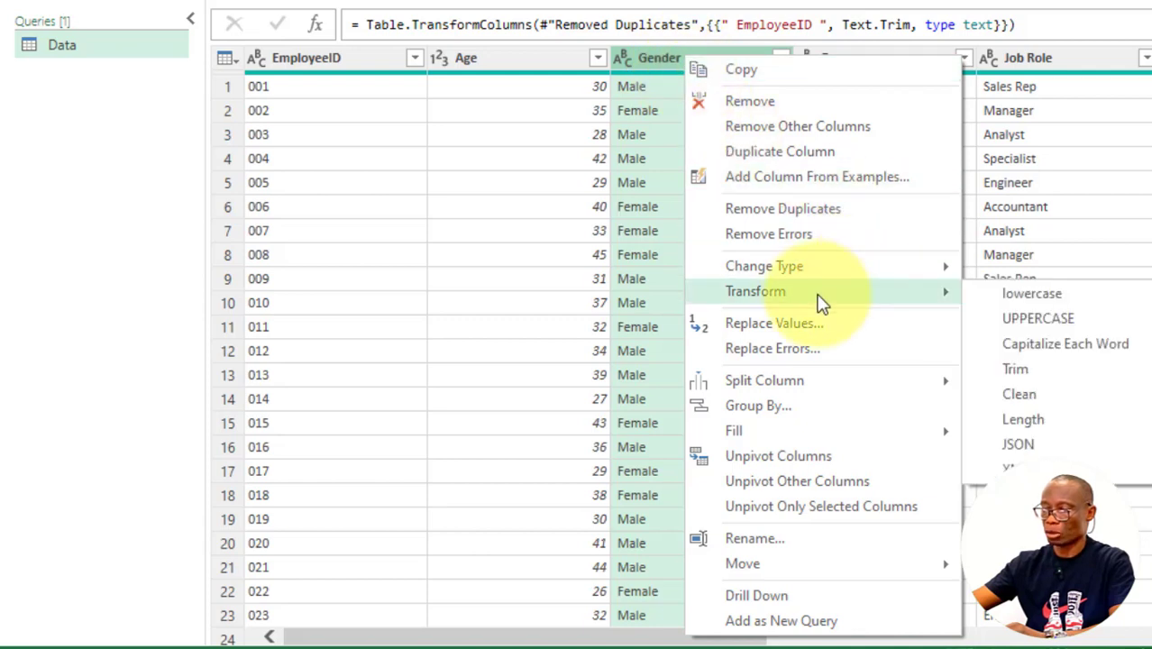
click(1028, 369)
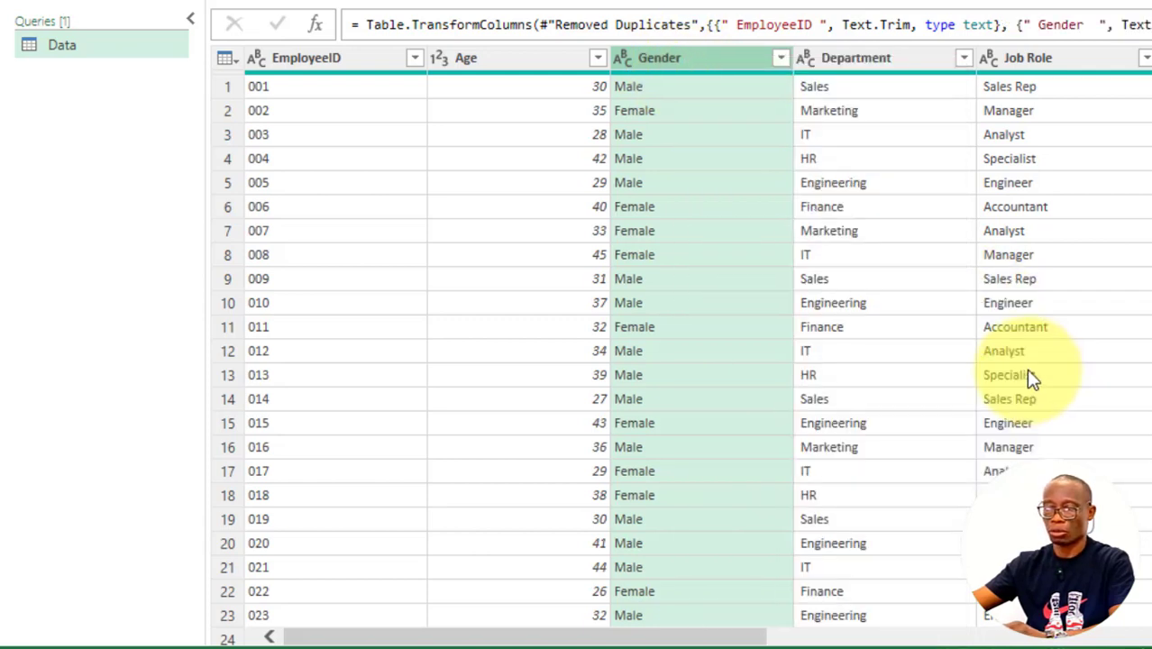
click(780, 58)
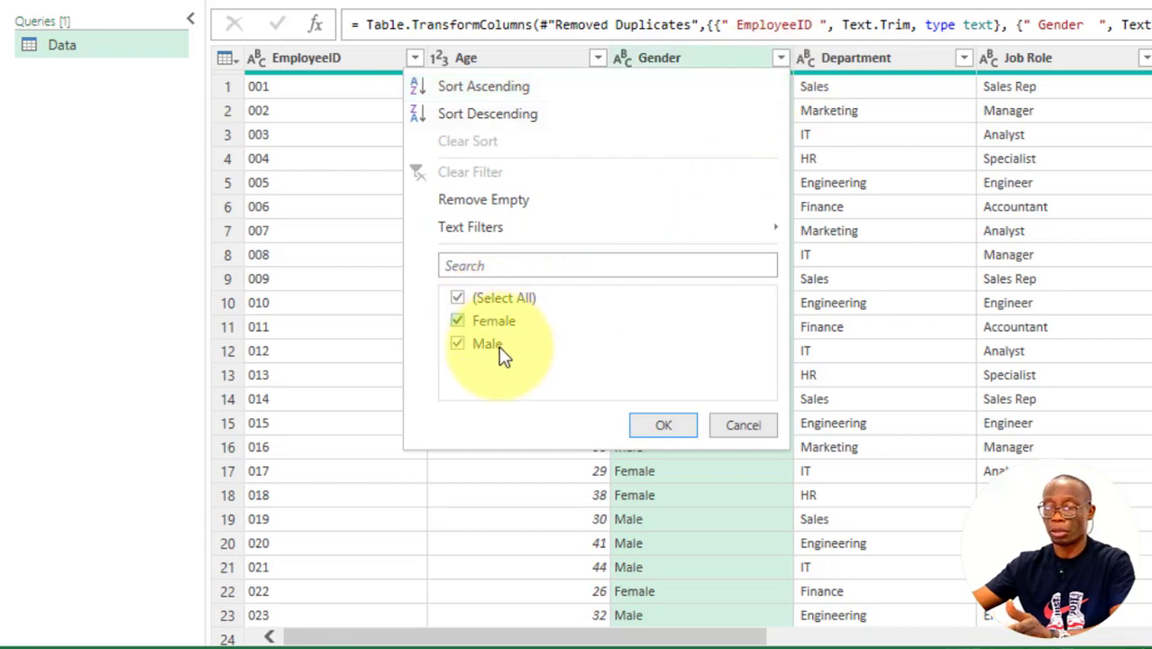
click(663, 425)
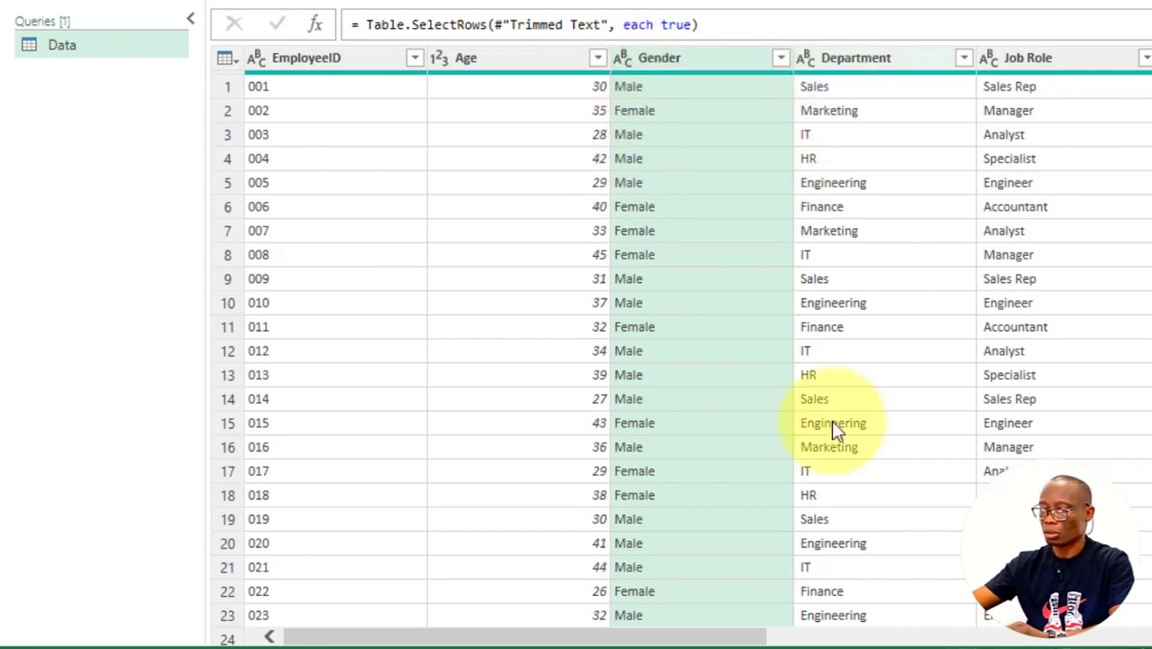
Trim Department so it lists Engineering, Finance, HR, IT, Marketing and Sales once each.
drag(718, 641, 871, 641)
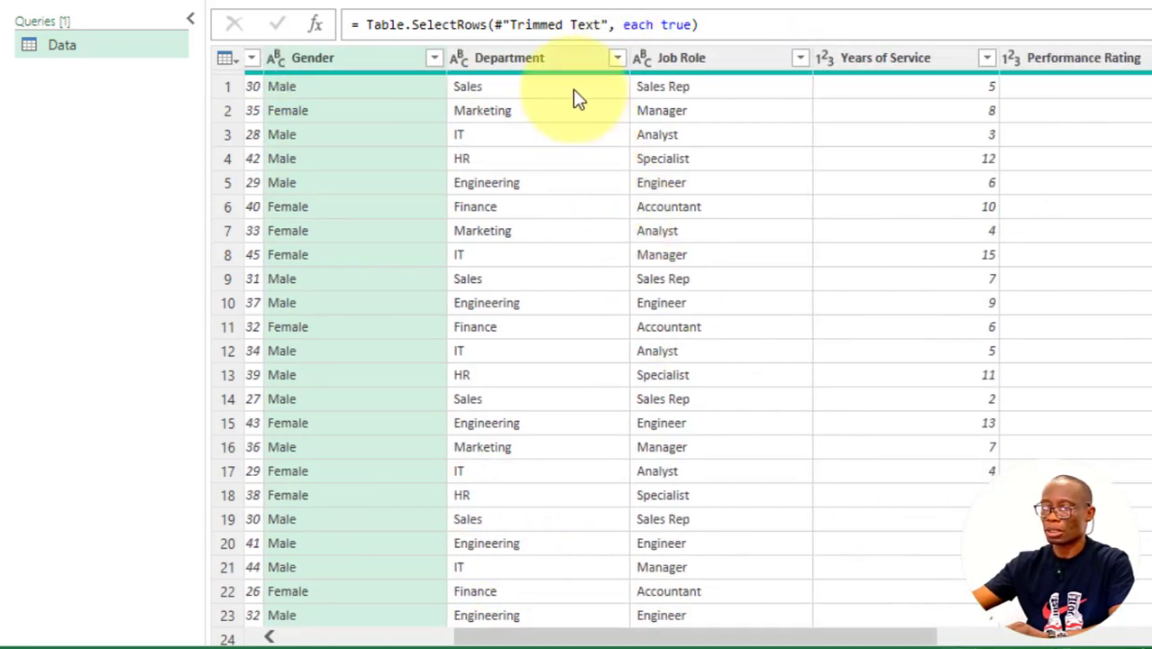
click(616, 58)
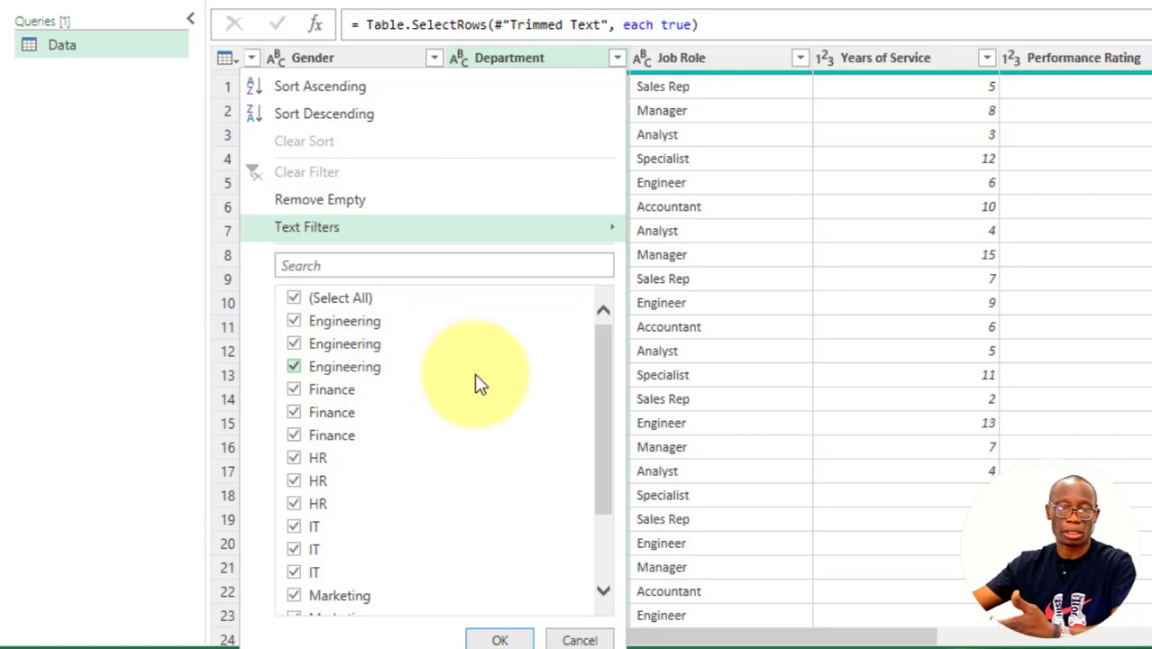
click(574, 639)
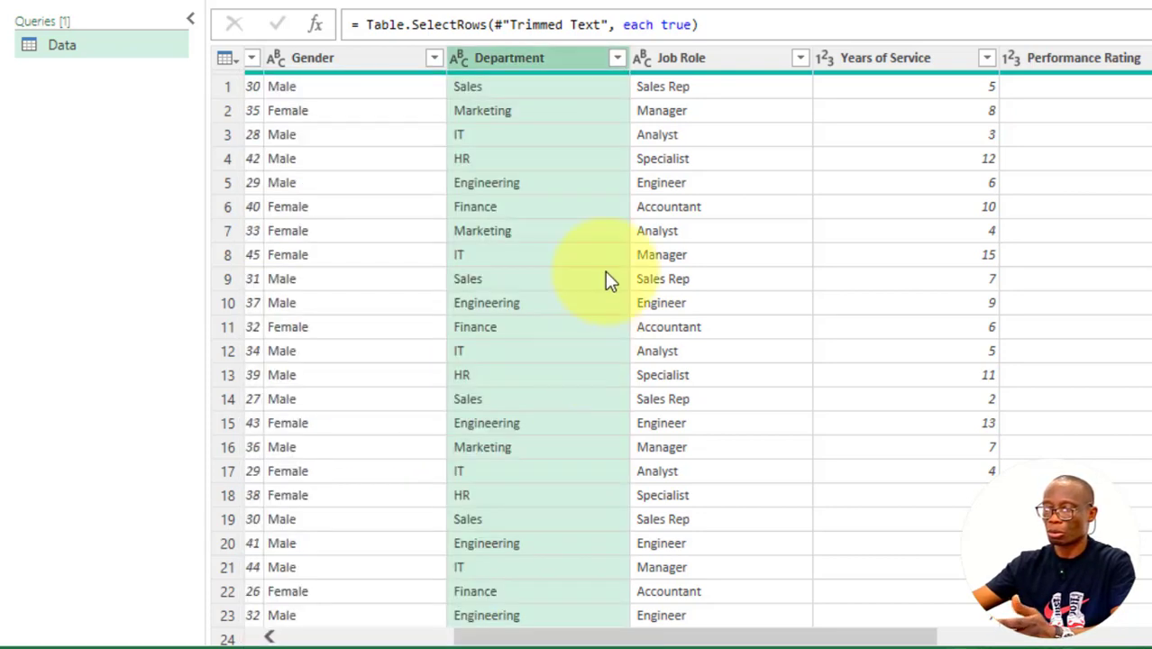
right_click(538, 55)
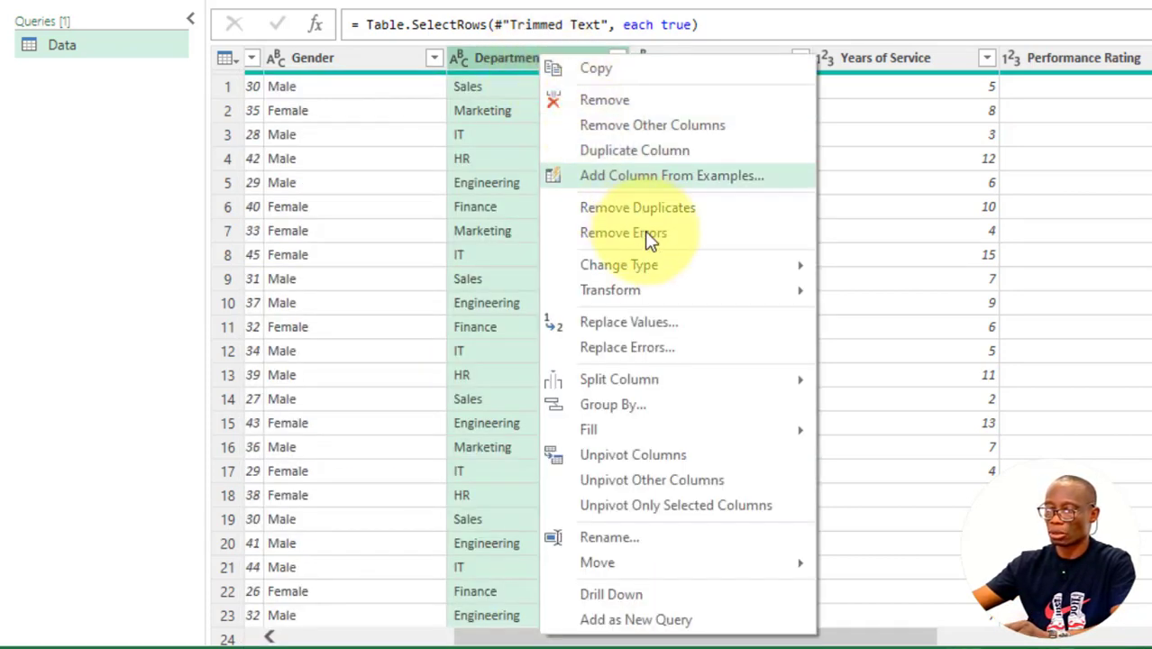
mouse_move(661, 294)
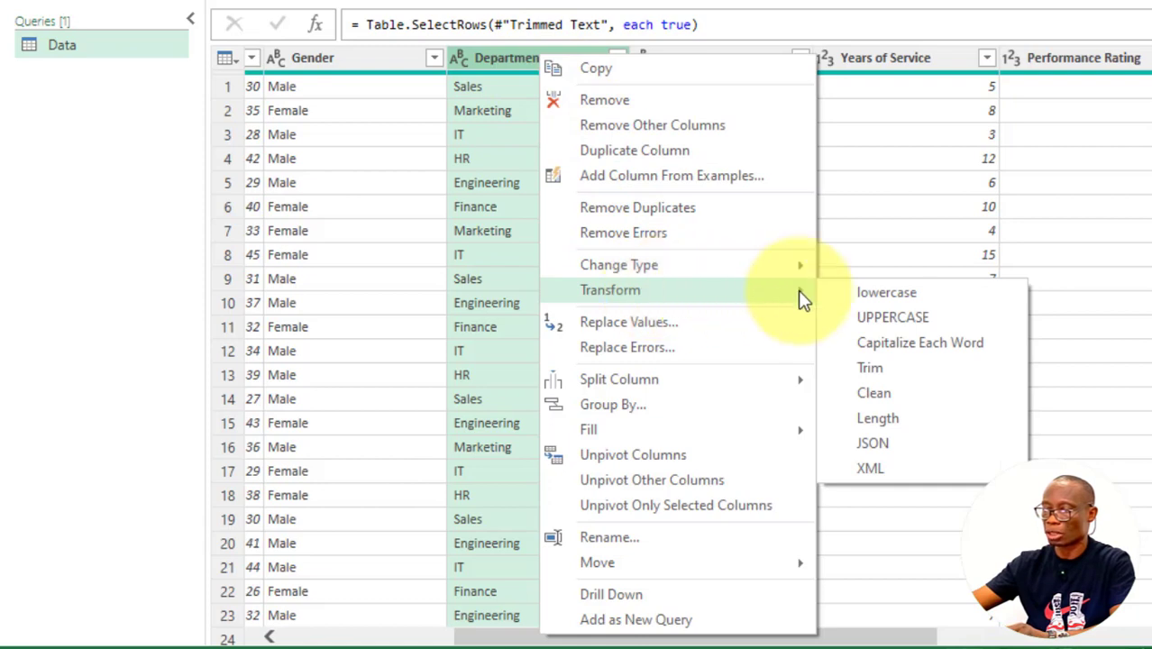
click(888, 375)
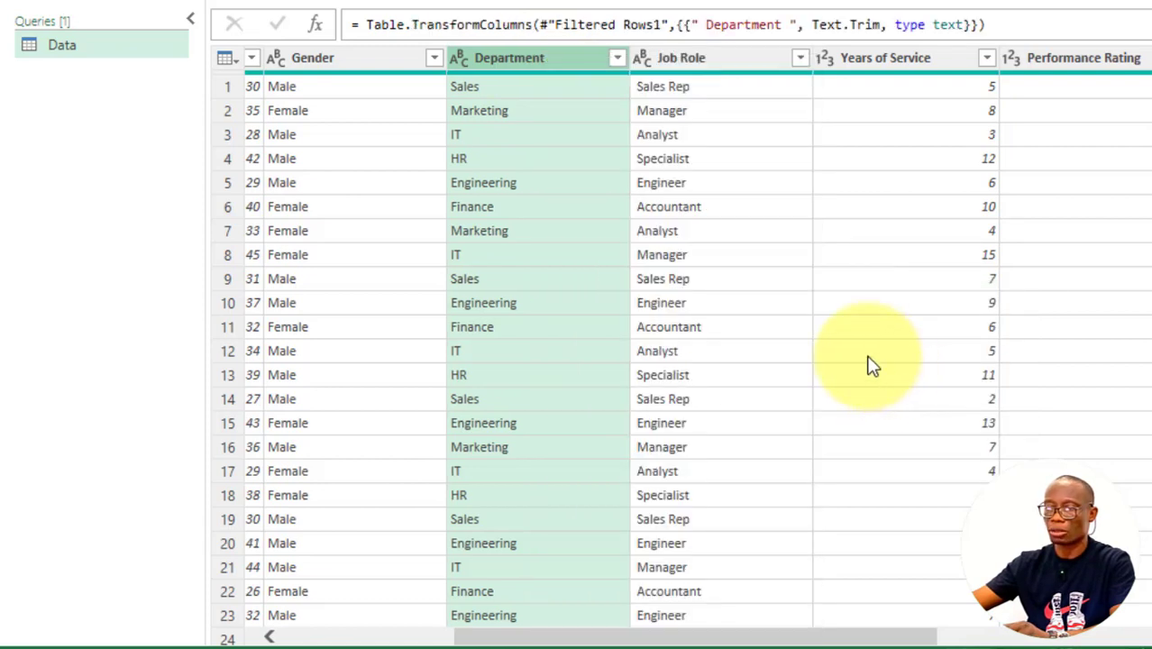
click(618, 58)
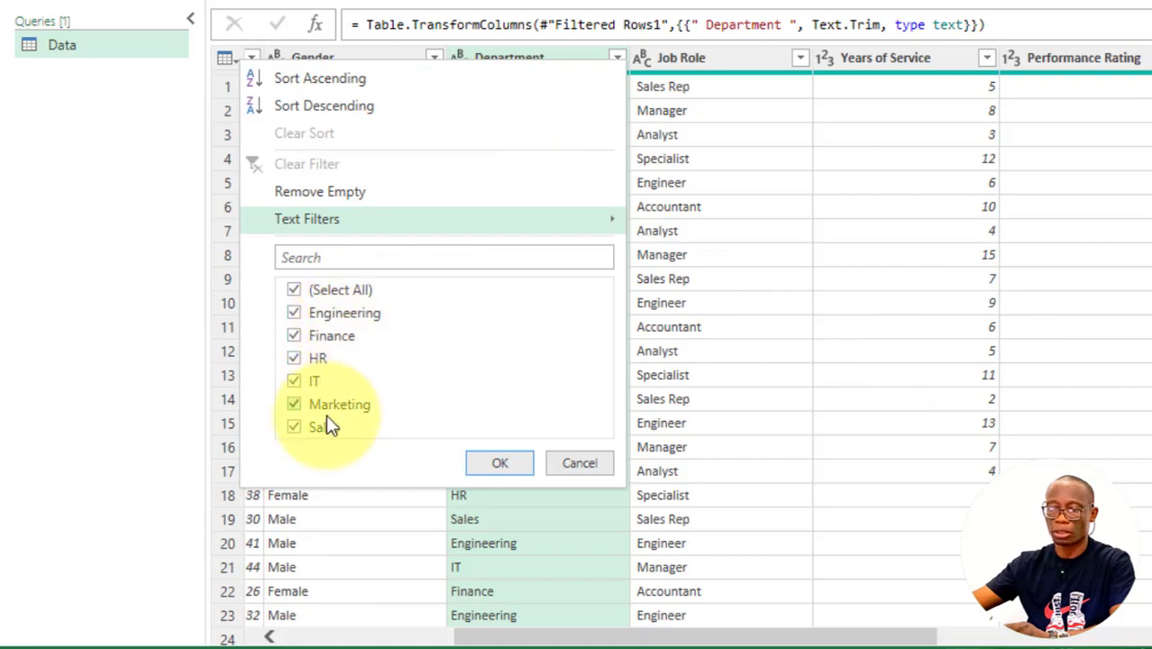
click(499, 461)
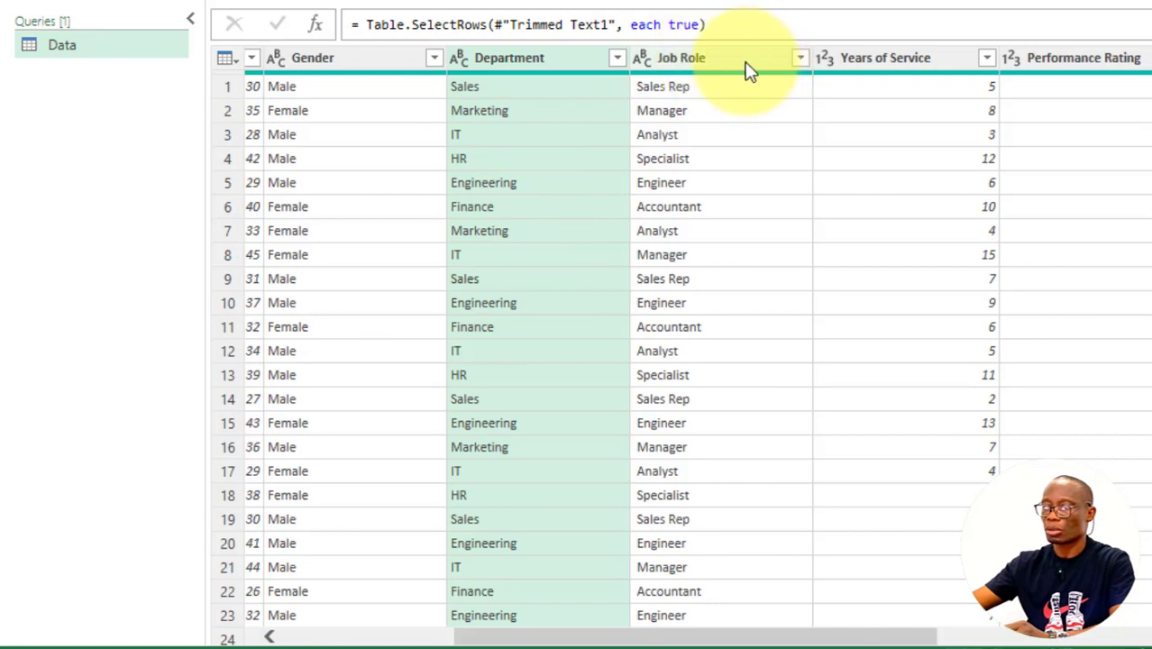
Trim Job Role to six roles, then list the Years of Service values.
click(801, 58)
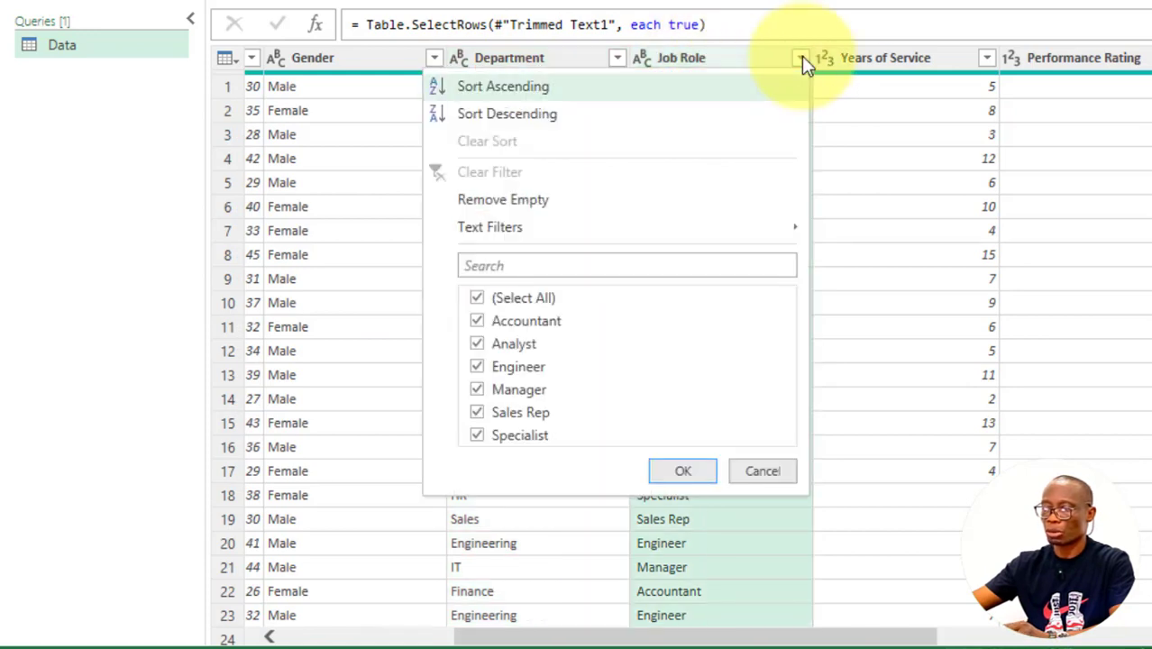
click(721, 63)
right_click(722, 63)
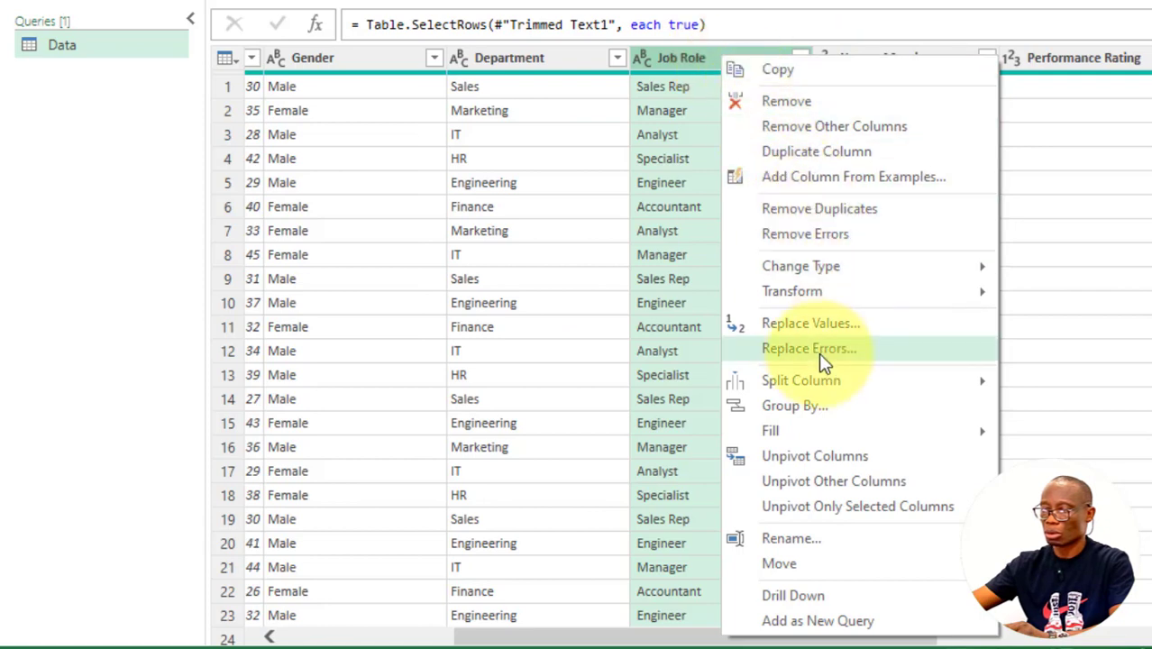
mouse_move(839, 286)
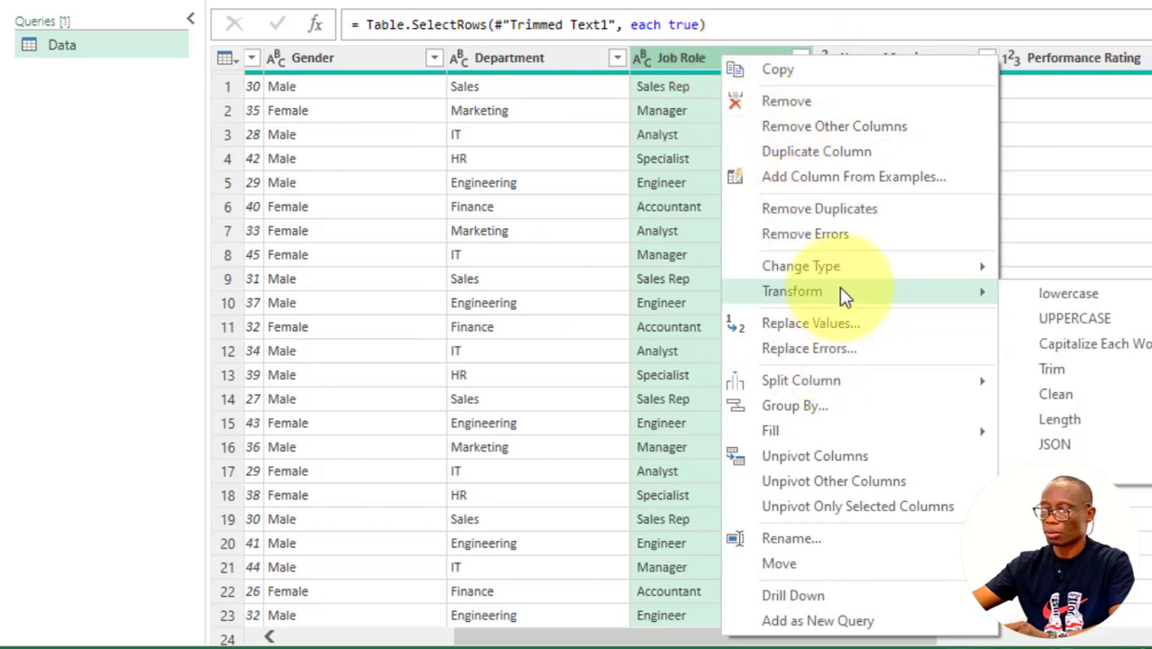
click(1076, 368)
drag(882, 640, 1093, 640)
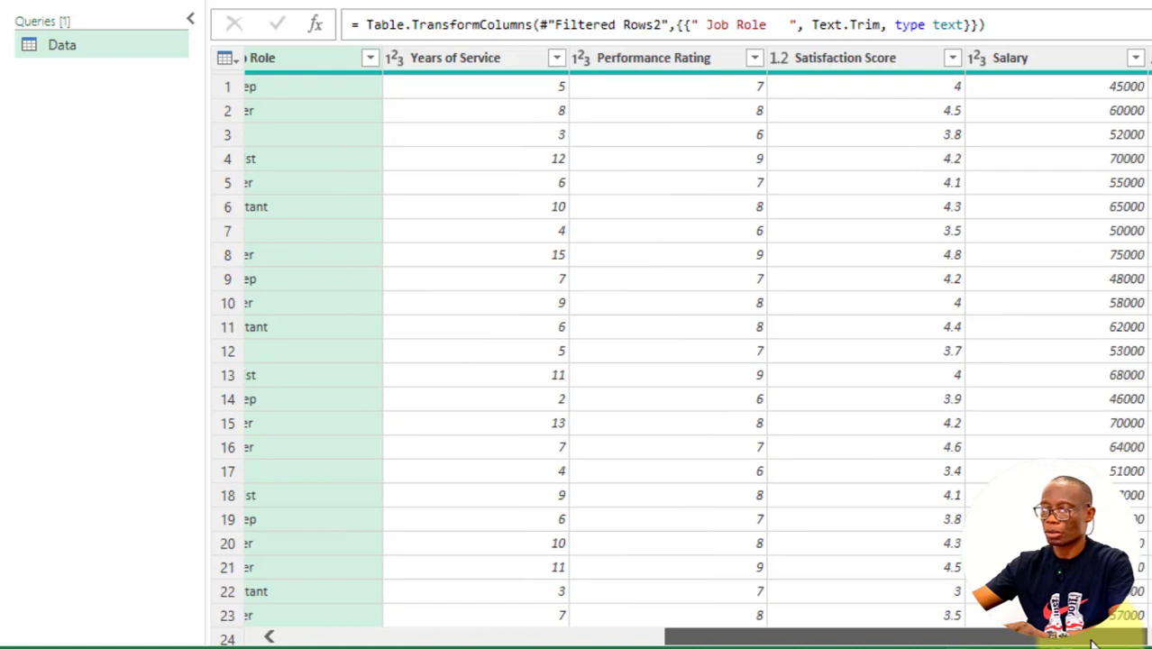
click(556, 58)
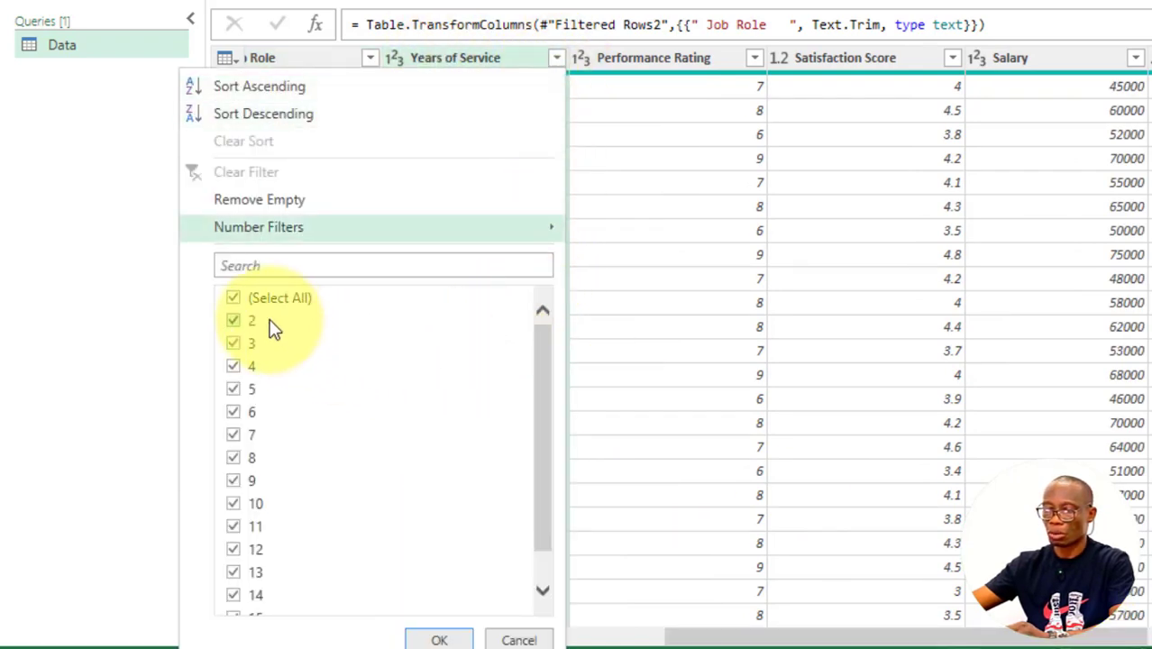
Note 'Years of Service: 2-16 years' in Word from the Years of Service values.
drag(550, 367, 555, 432)
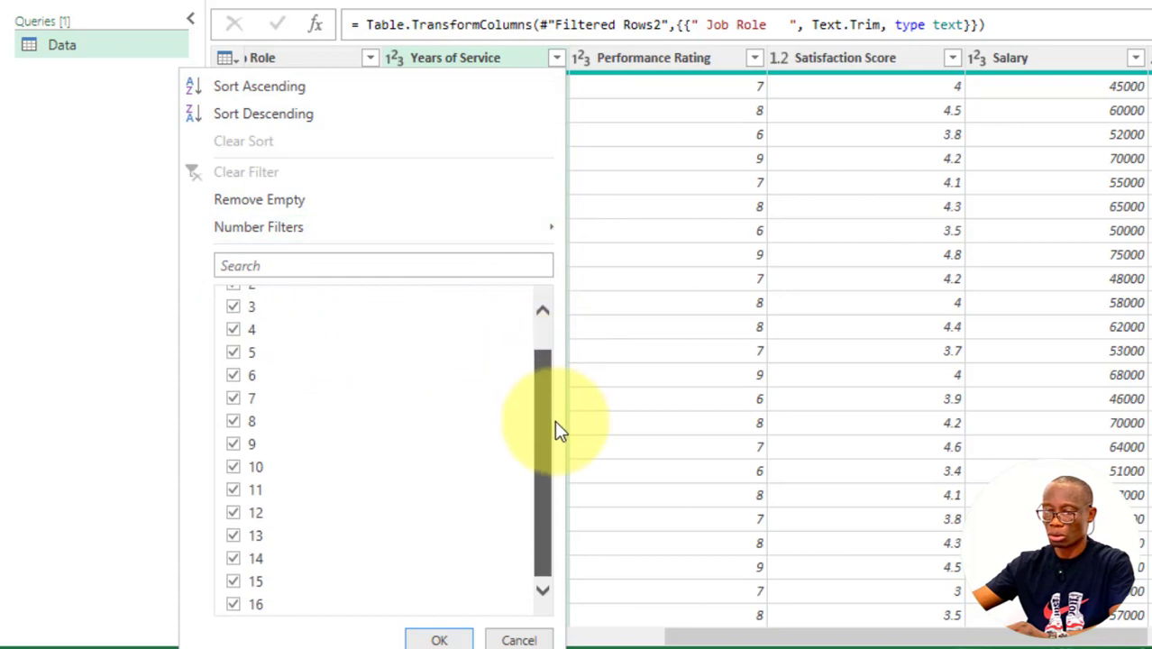
mouse_move(882, 618)
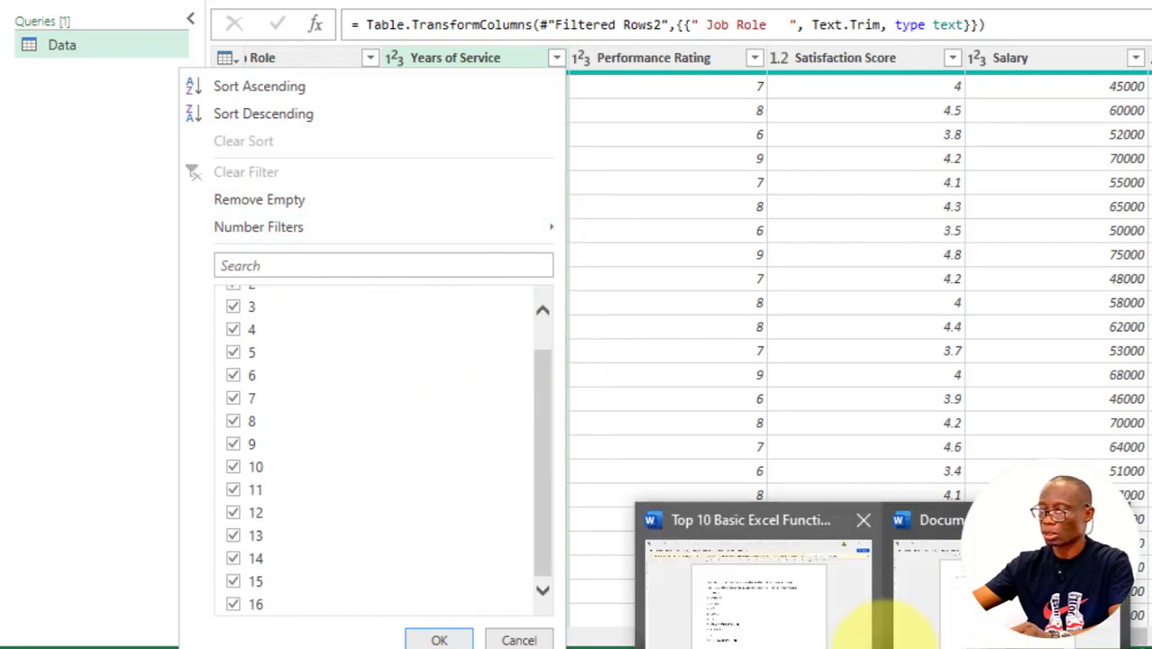
click(910, 559)
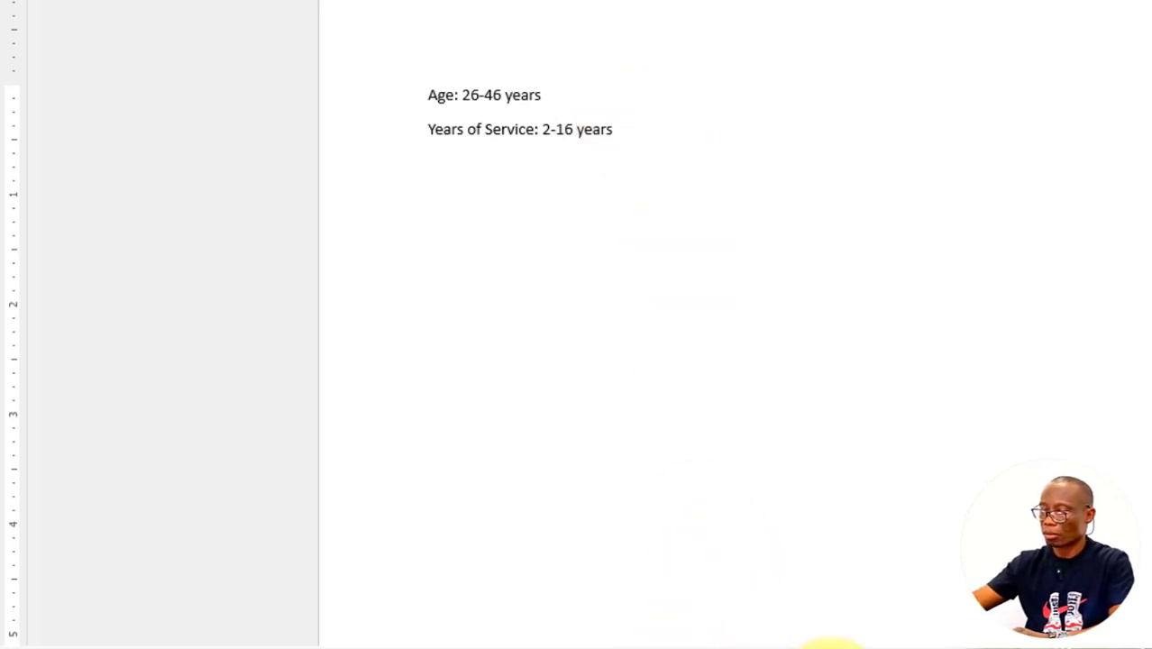
mouse_move(829, 645)
click(920, 613)
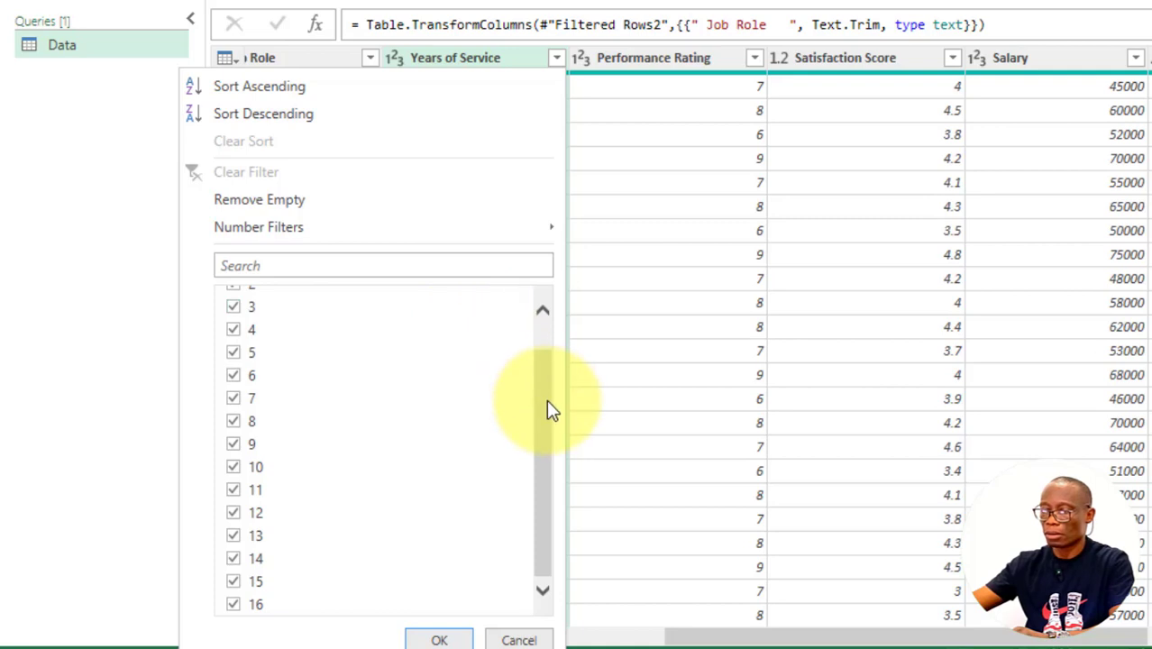
drag(546, 407, 551, 353)
click(686, 305)
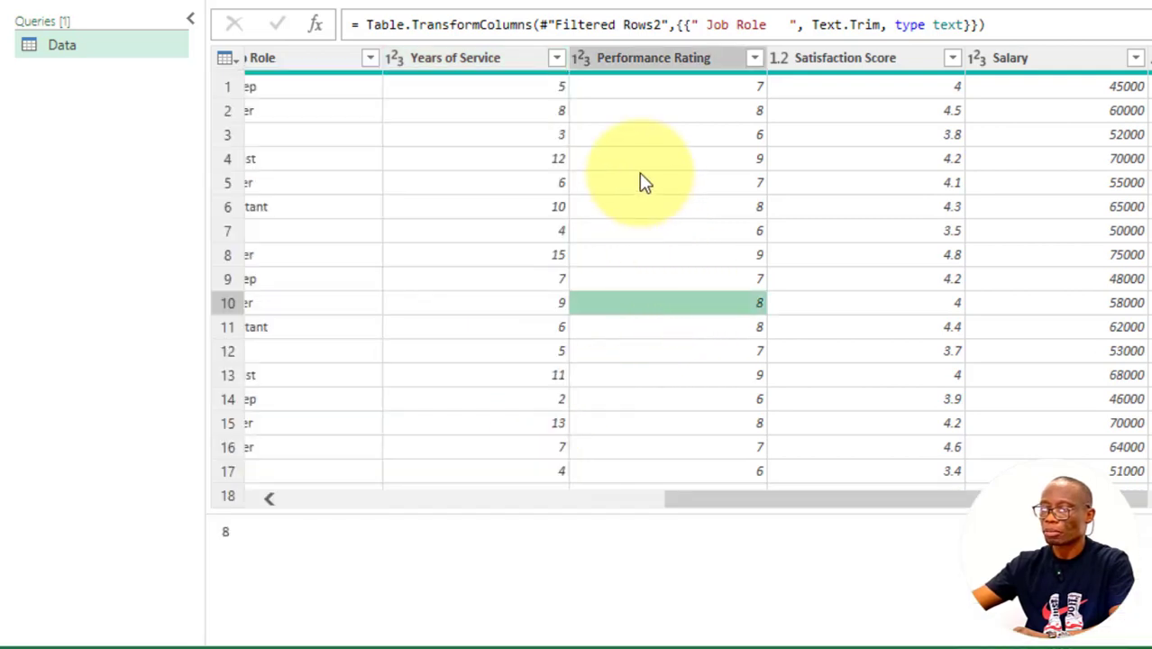
Confirm Performance Rating runs 5 to 9 and note 'Performance Rating: 5-9' in Word.
click(755, 58)
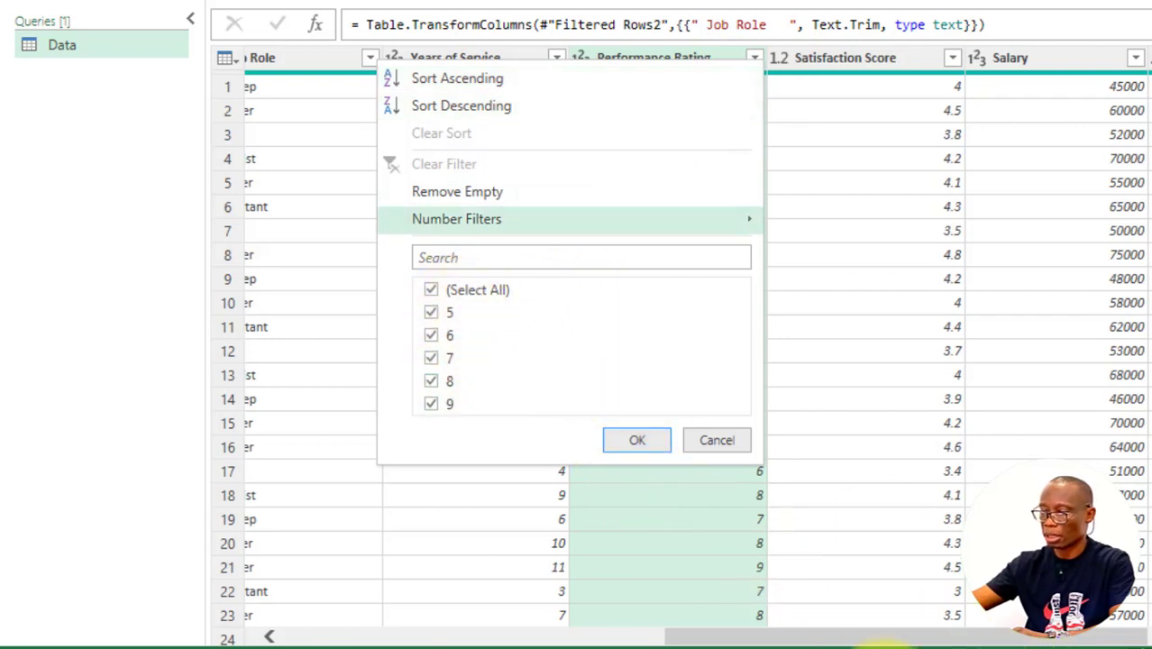
click(982, 541)
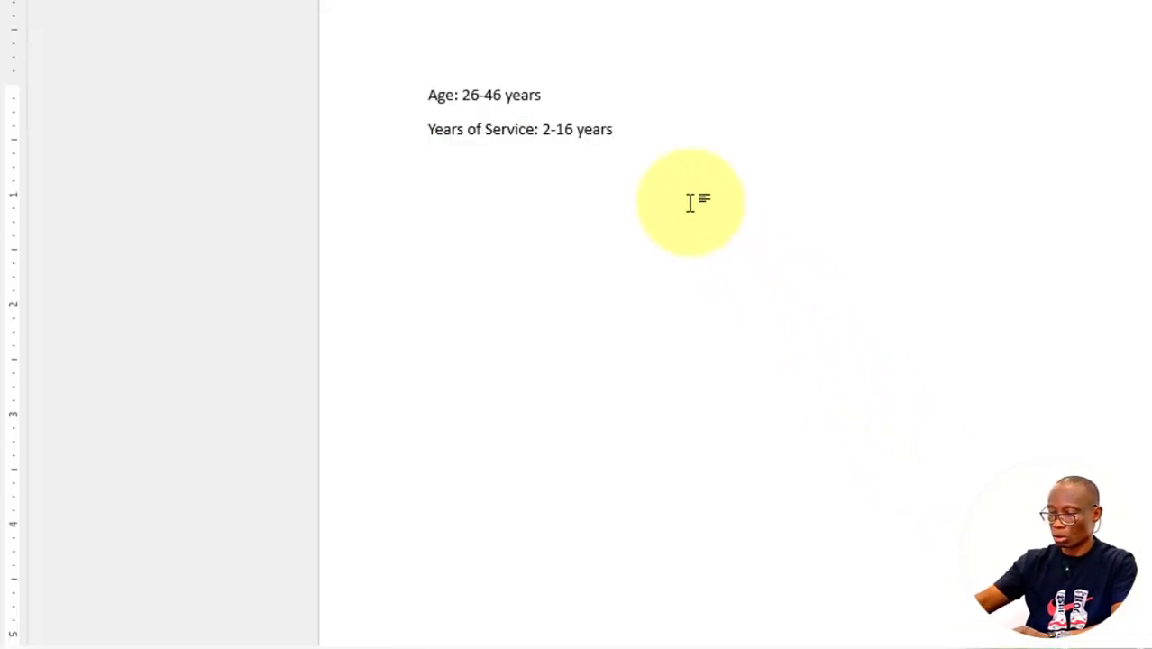
text(rformance Rating: 5-9)
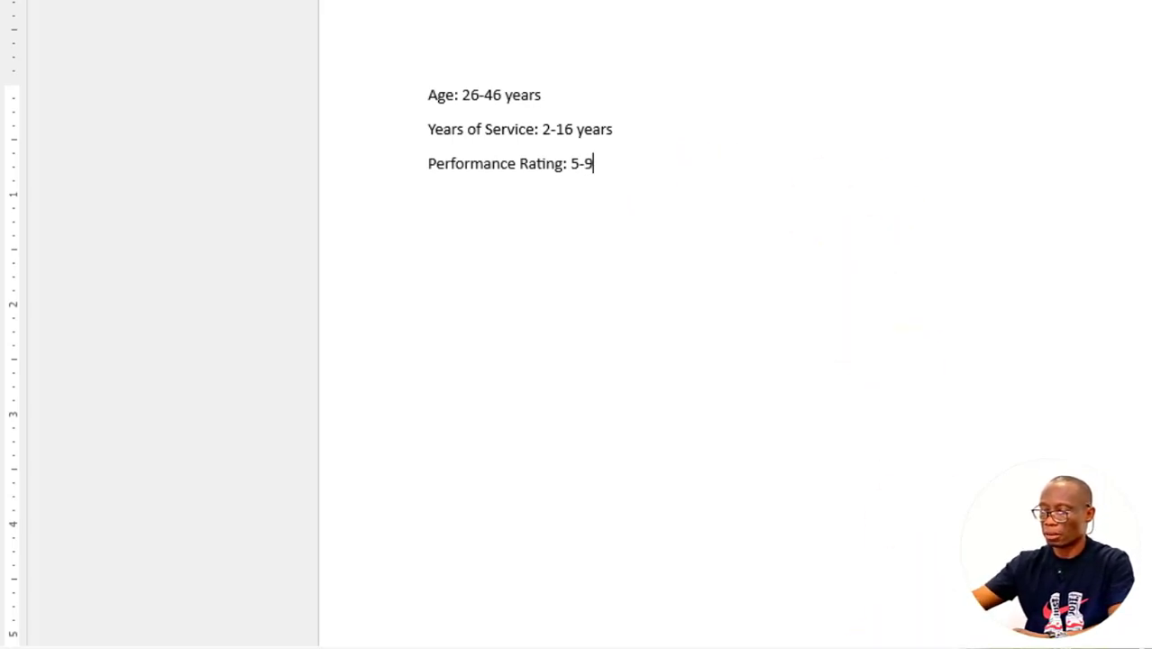
mouse_move(862, 625)
click(866, 586)
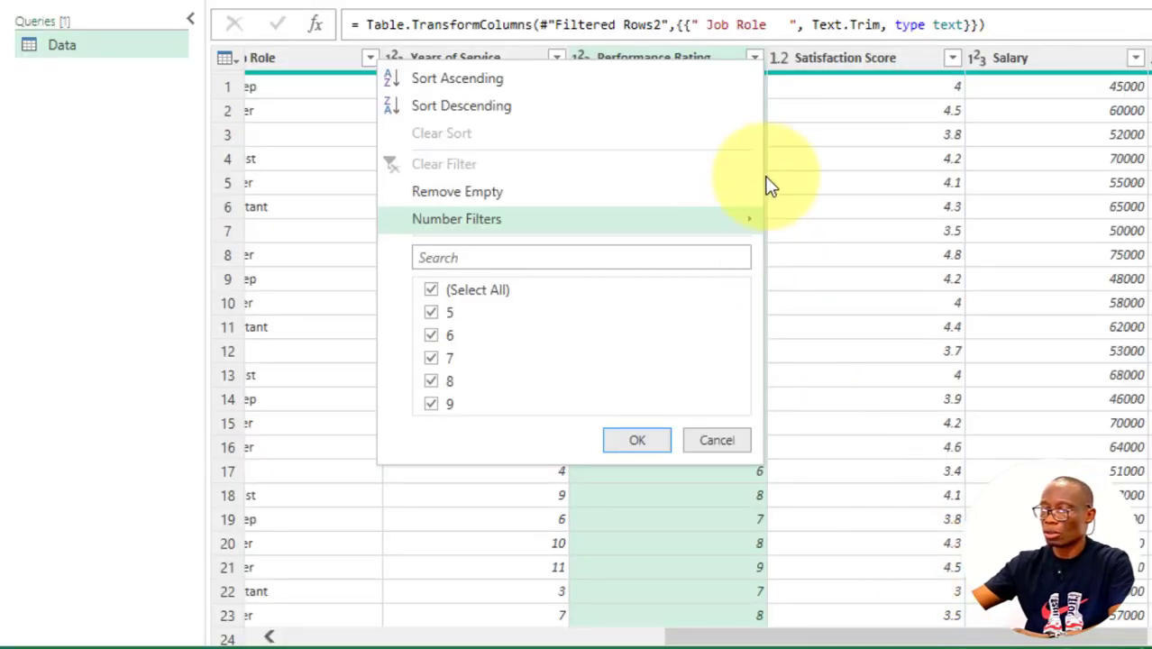
Read the Satisfaction Score range and add 'Satisfaction Score: 3-4.8' to the Word notes.
click(853, 167)
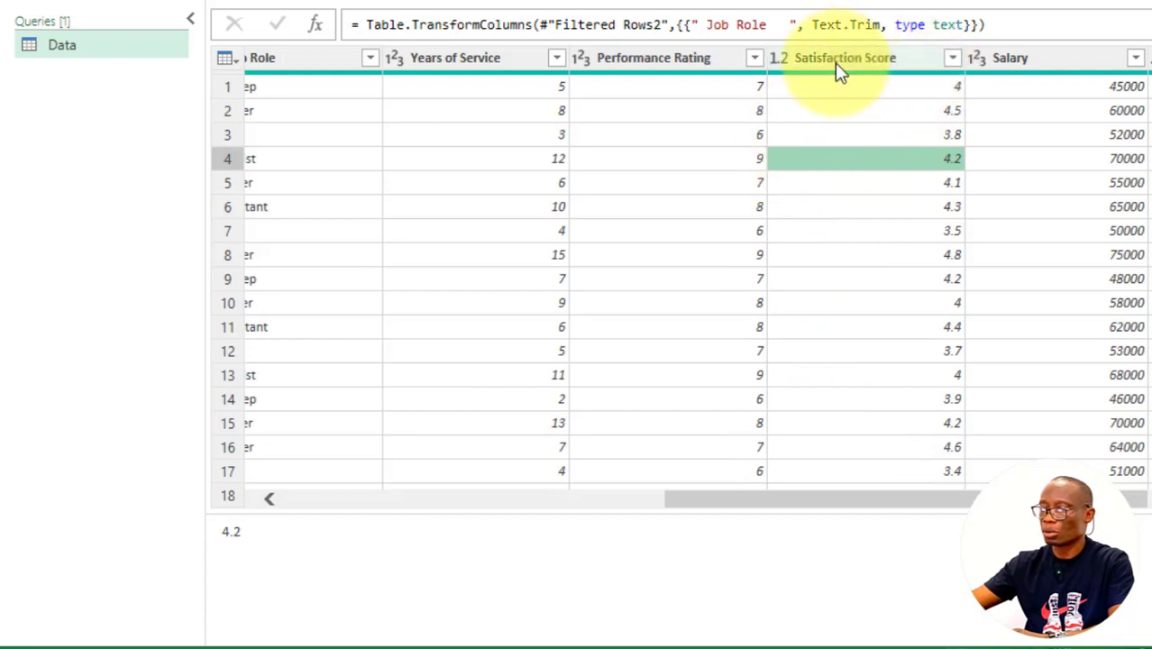
click(952, 58)
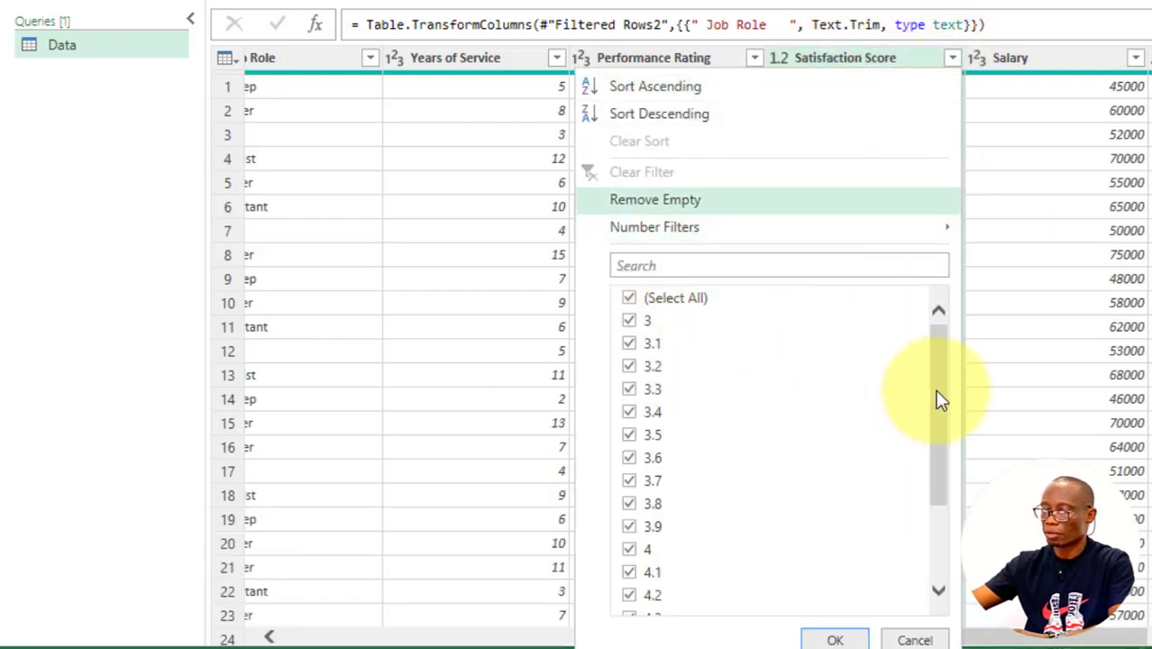
drag(941, 359, 941, 515)
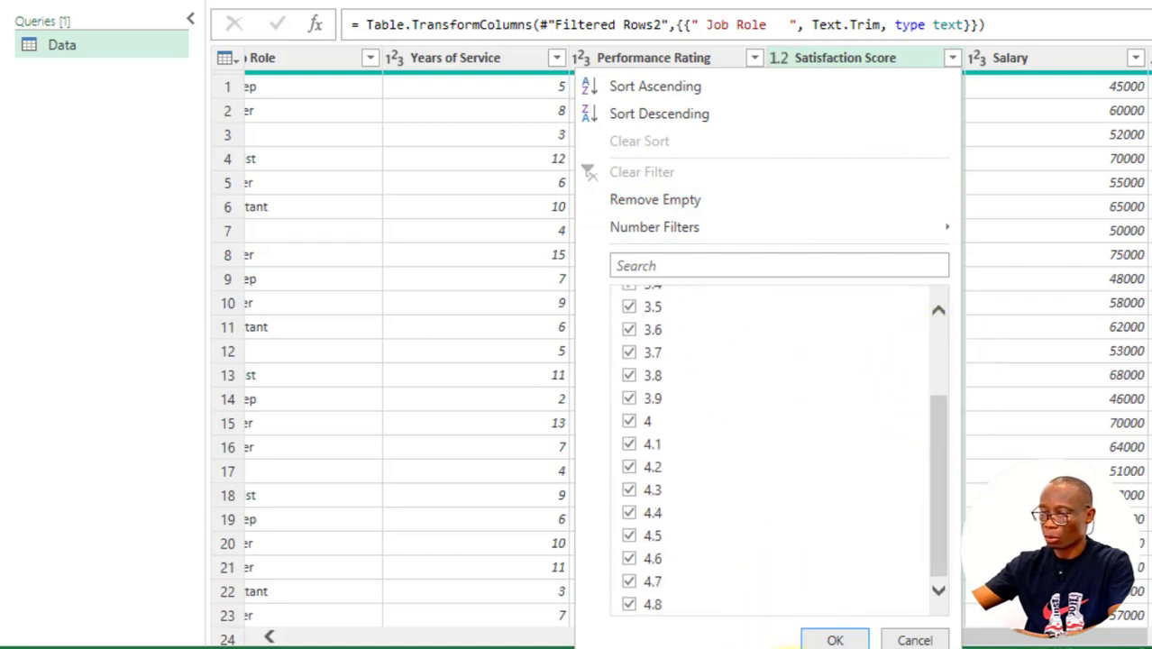
click(955, 586)
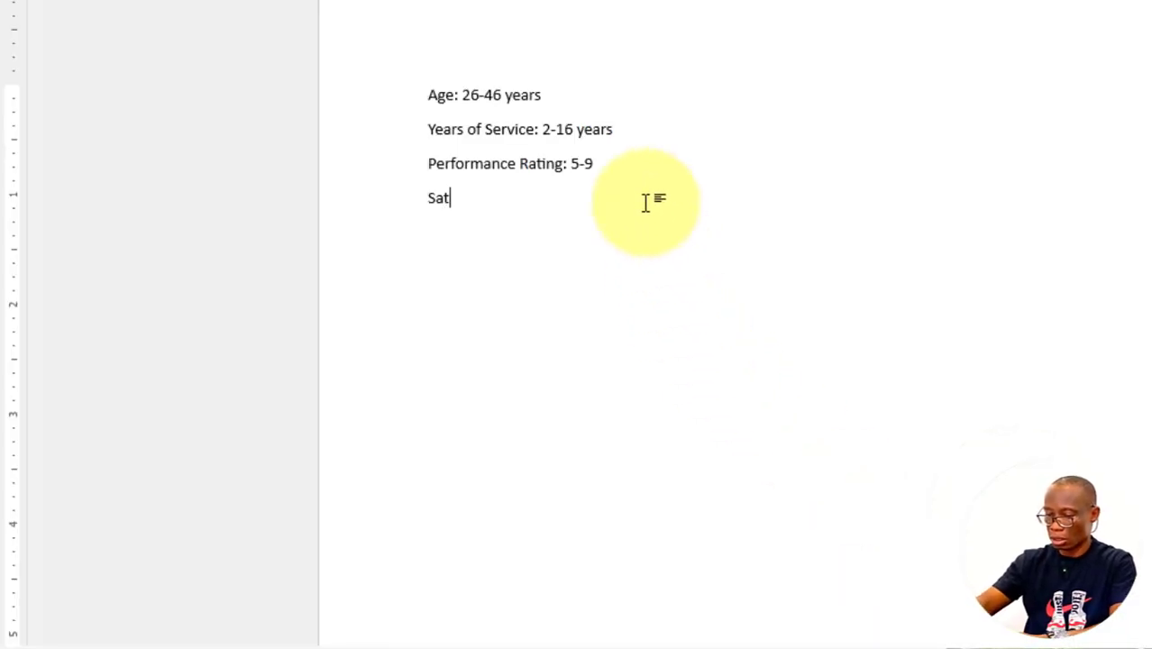
text(tion Score: 3-4.8)
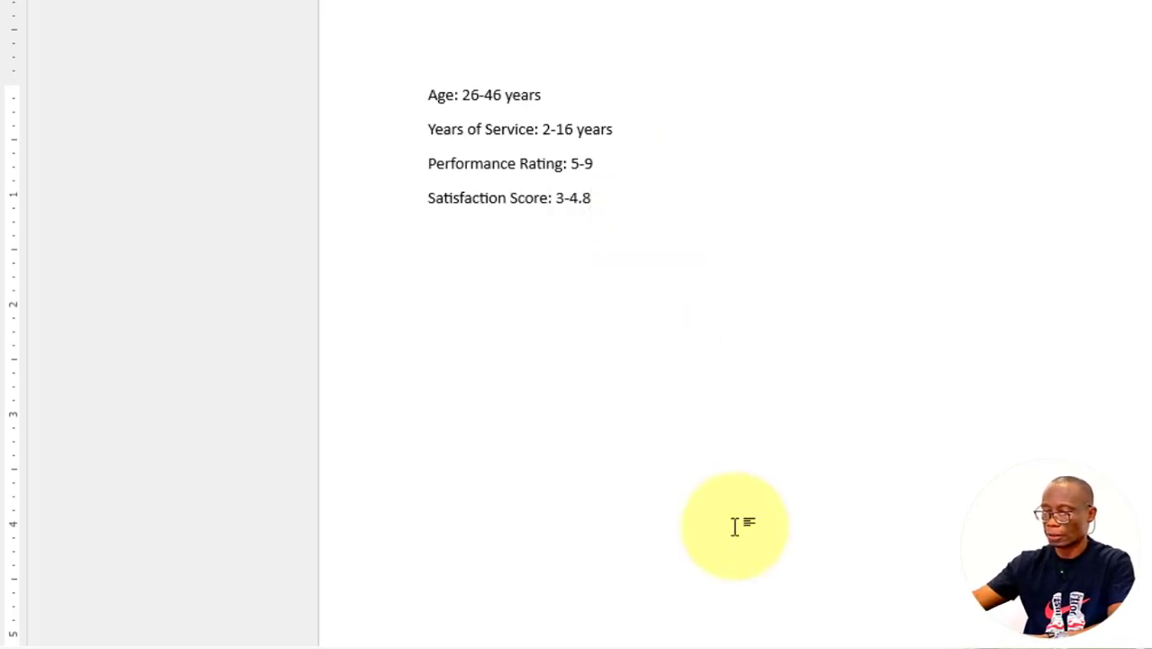
click(887, 629)
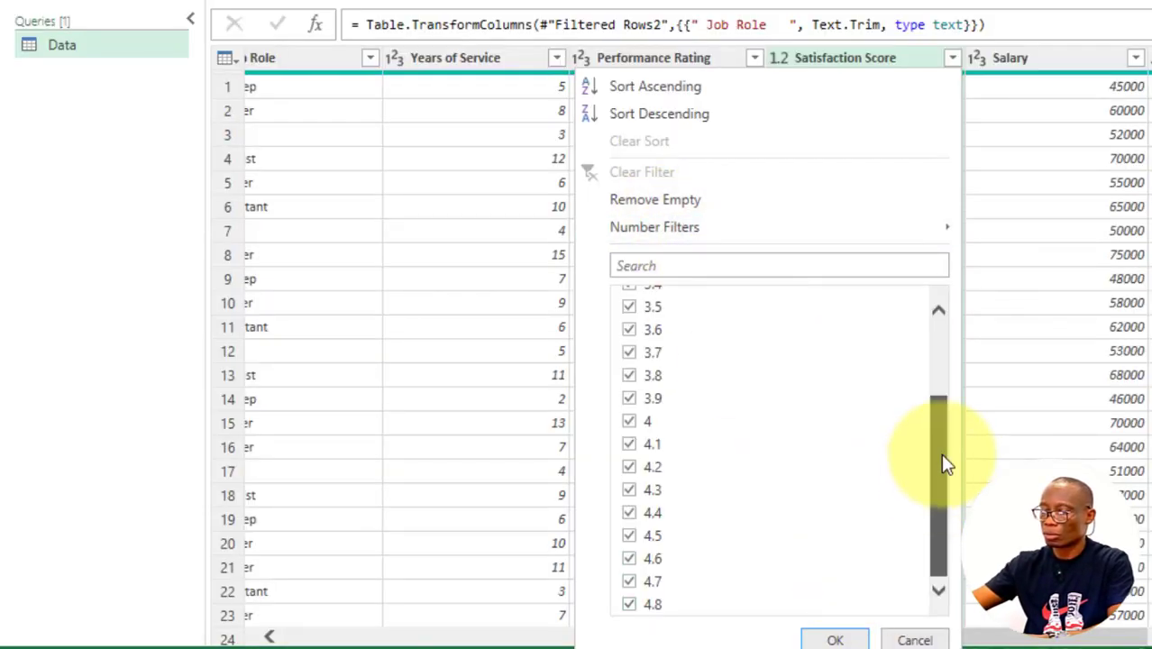
drag(941, 463, 953, 376)
click(1037, 329)
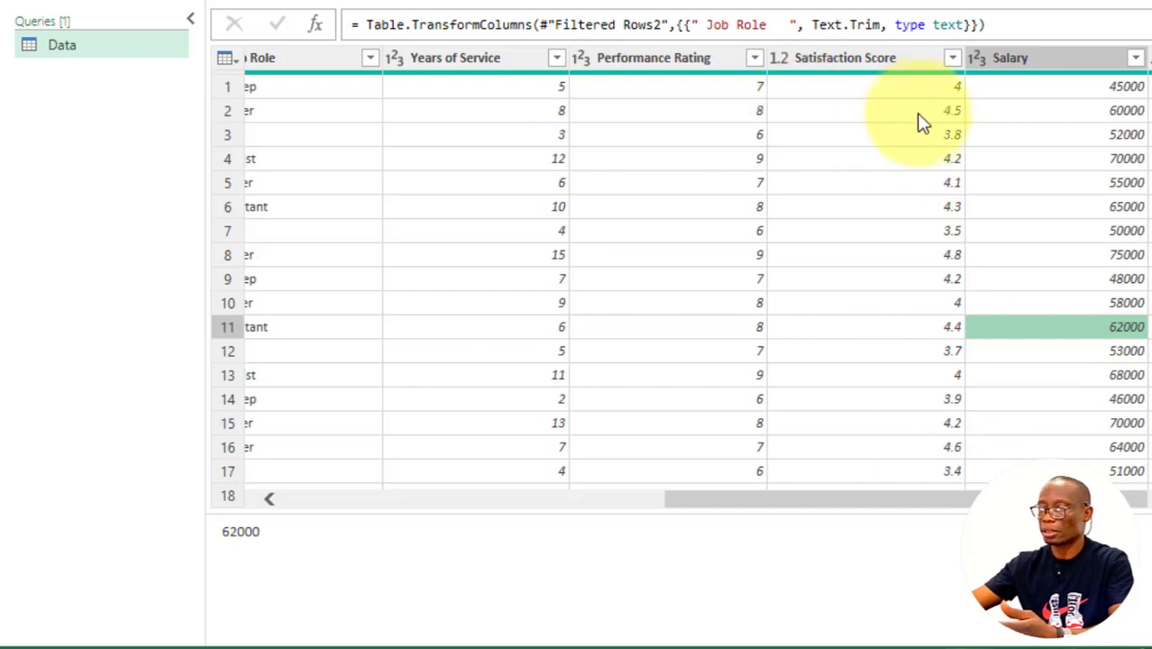
Check the Salary values and add 'Salary: 41000 - 78000' to the Word notes.
click(781, 61)
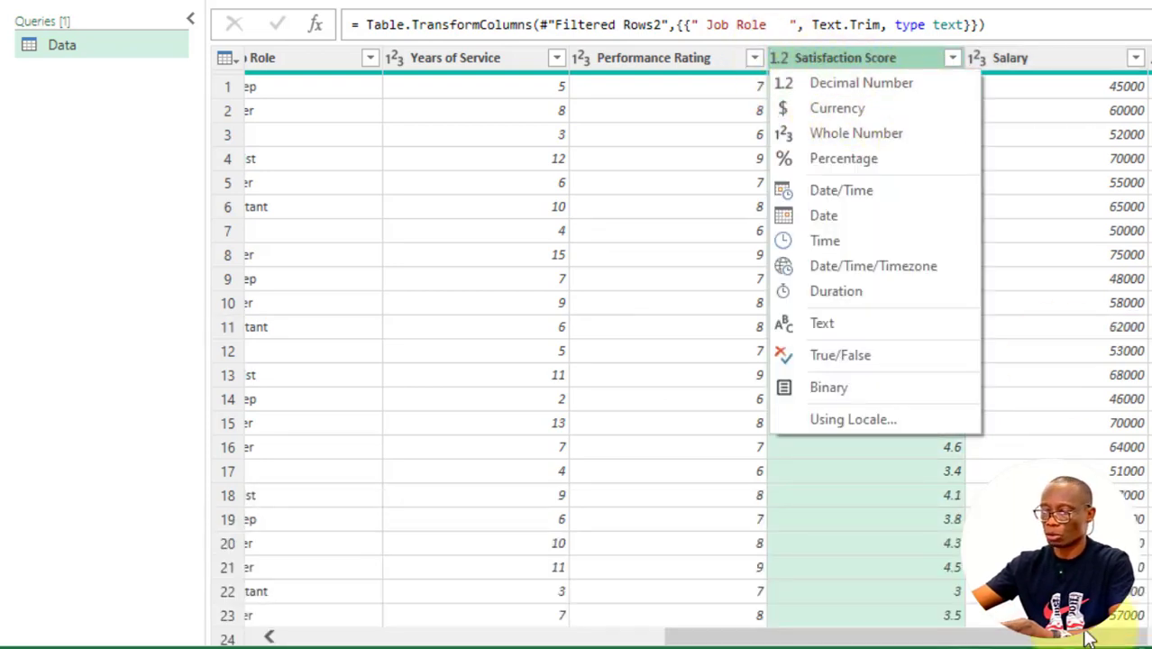
drag(1050, 638, 1097, 638)
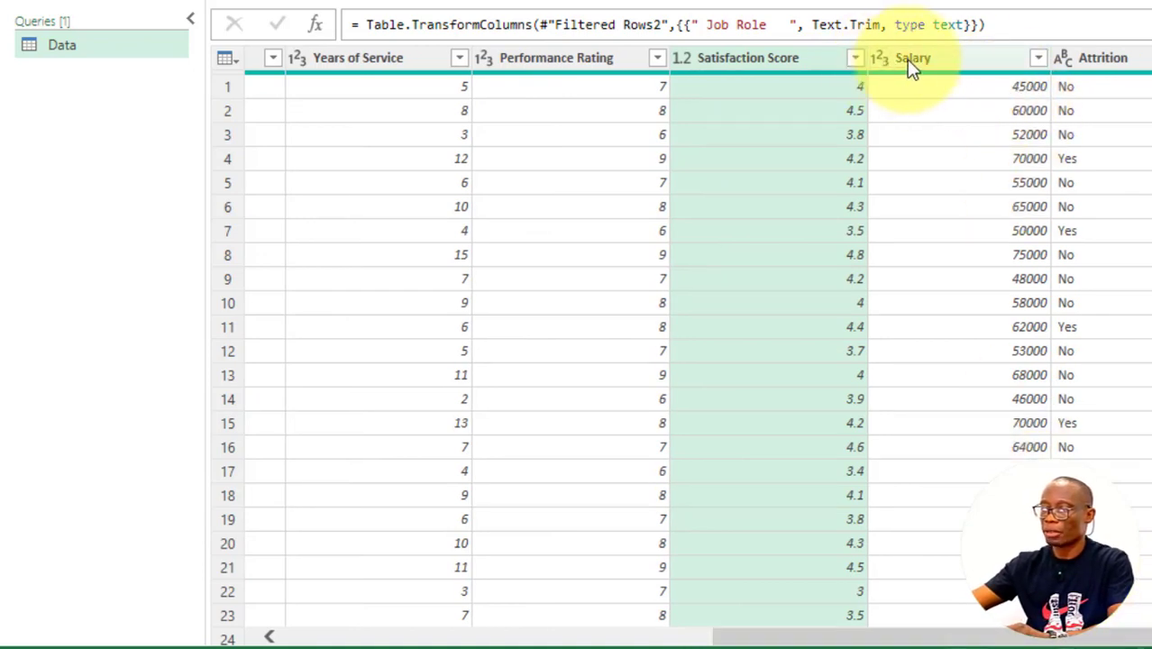
click(1039, 58)
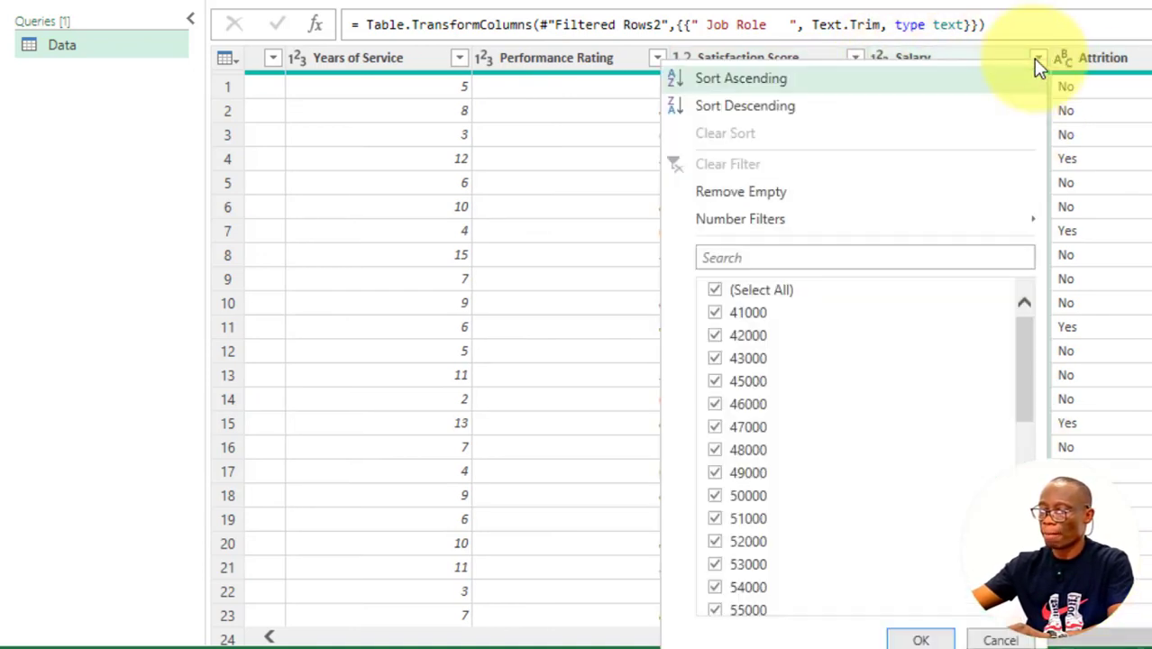
drag(1023, 311, 1034, 432)
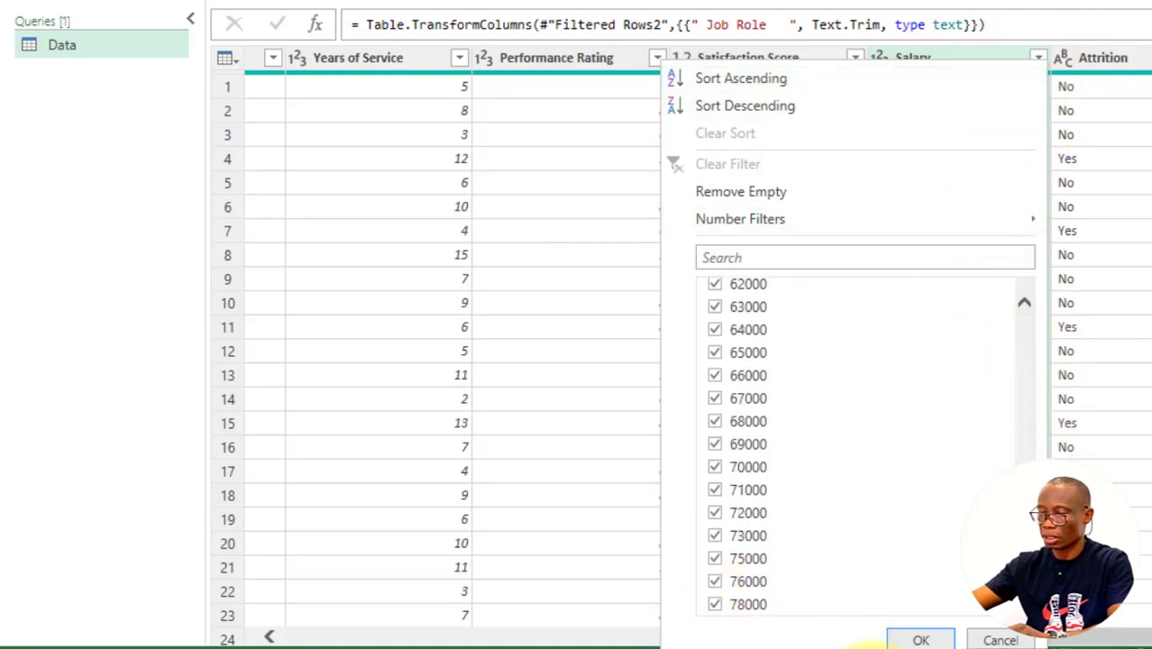
mouse_move(879, 636)
click(919, 577)
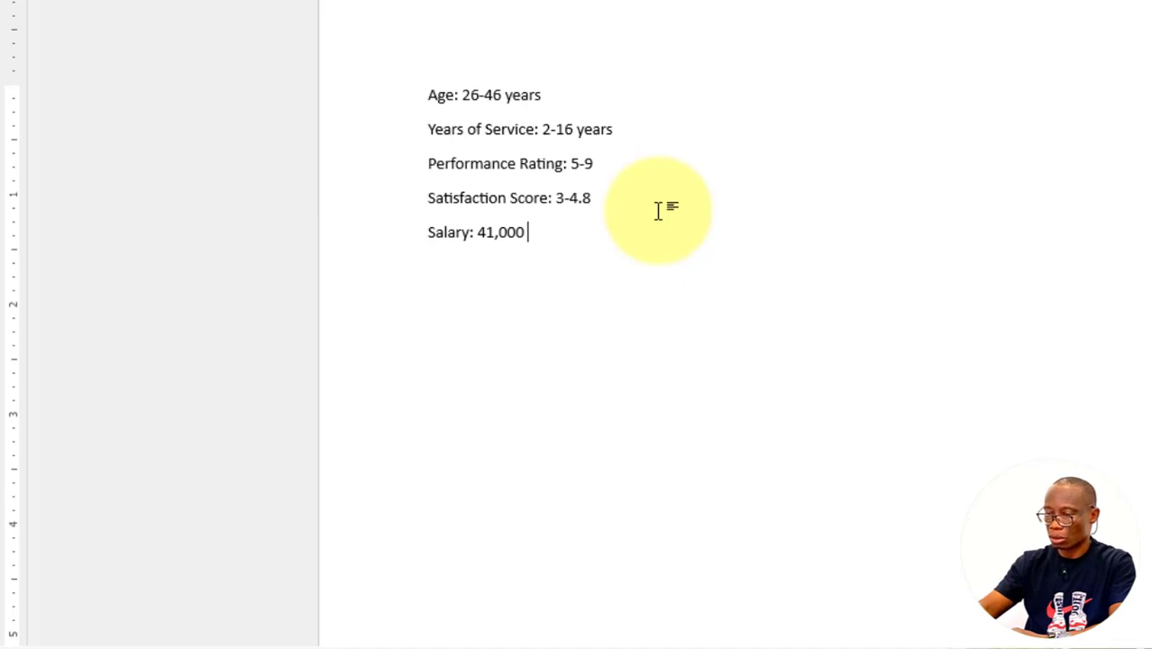
text(78)
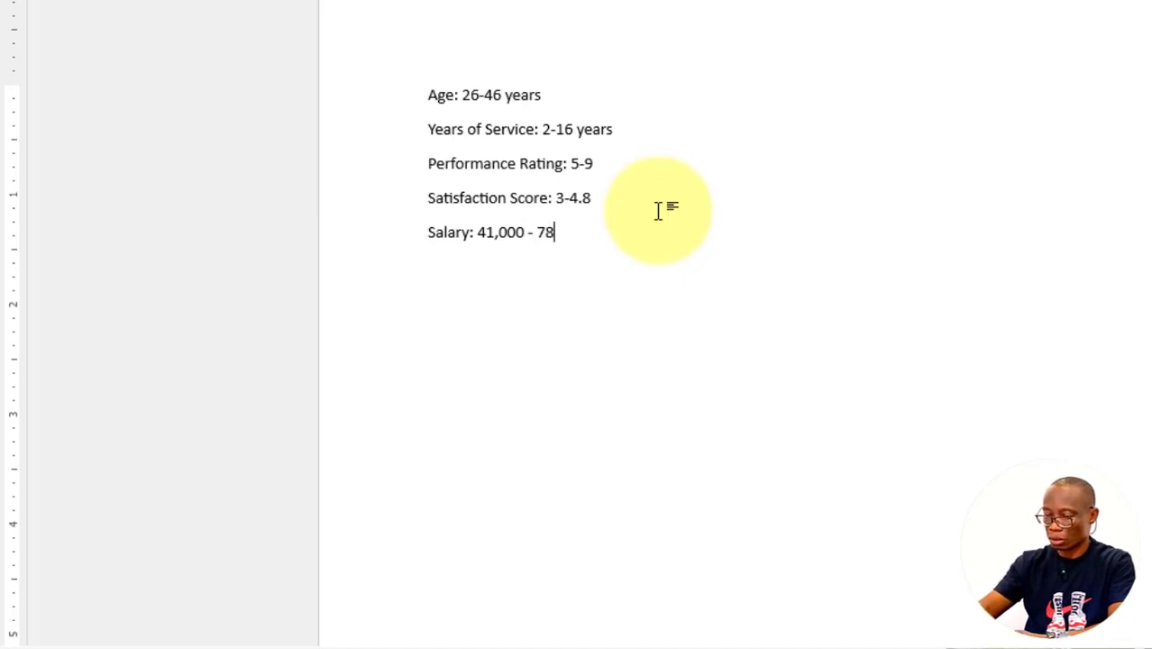
text(000)
mouse_move(834, 645)
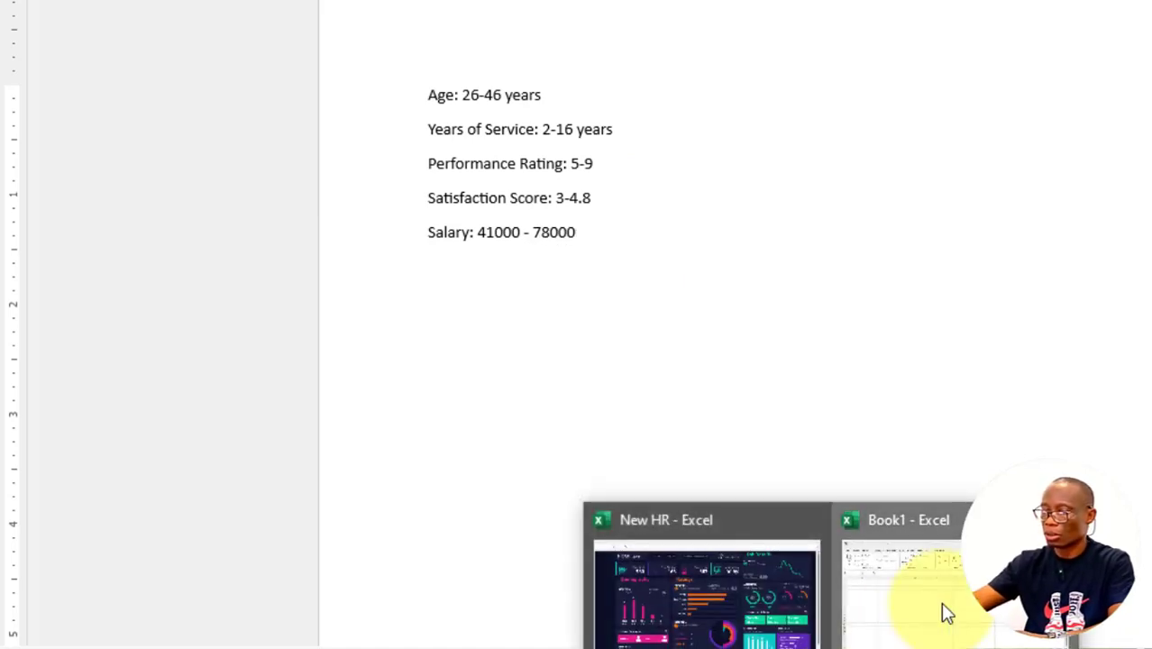
click(941, 609)
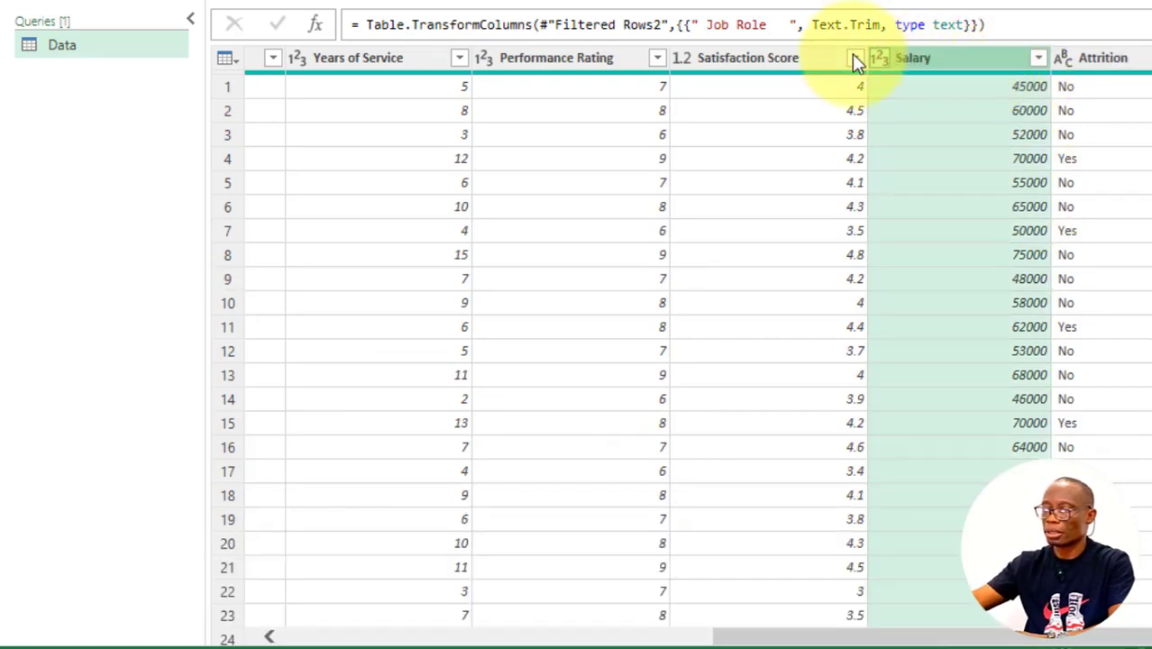
Set the Salary column to Currency and review the Attrition values.
click(879, 59)
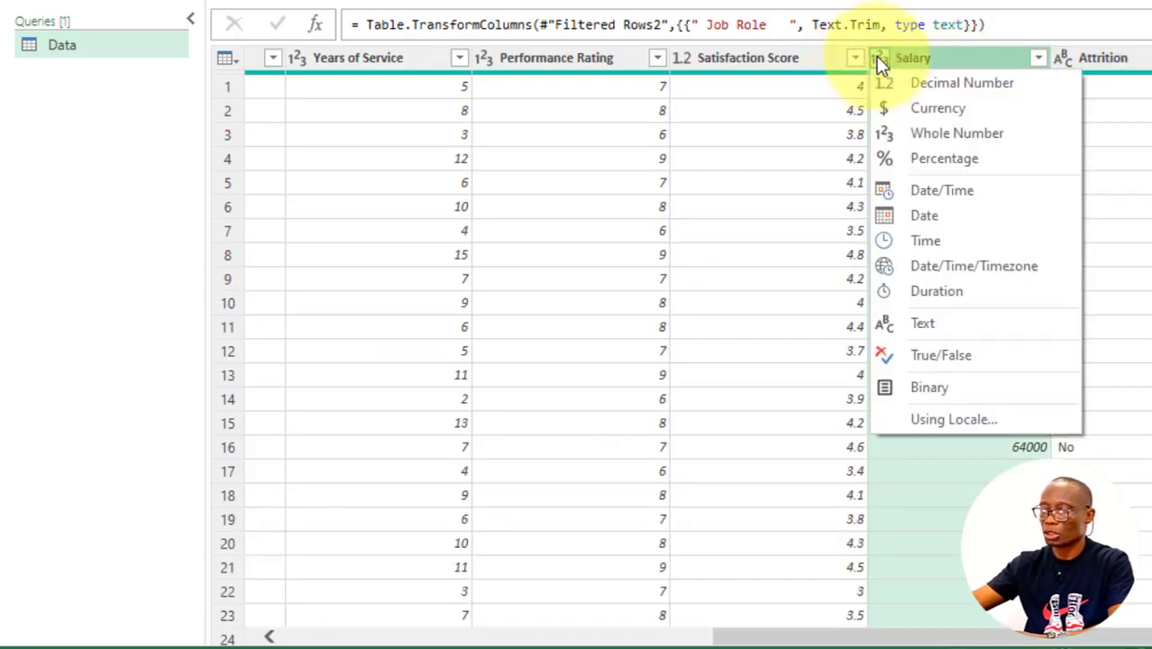
click(932, 110)
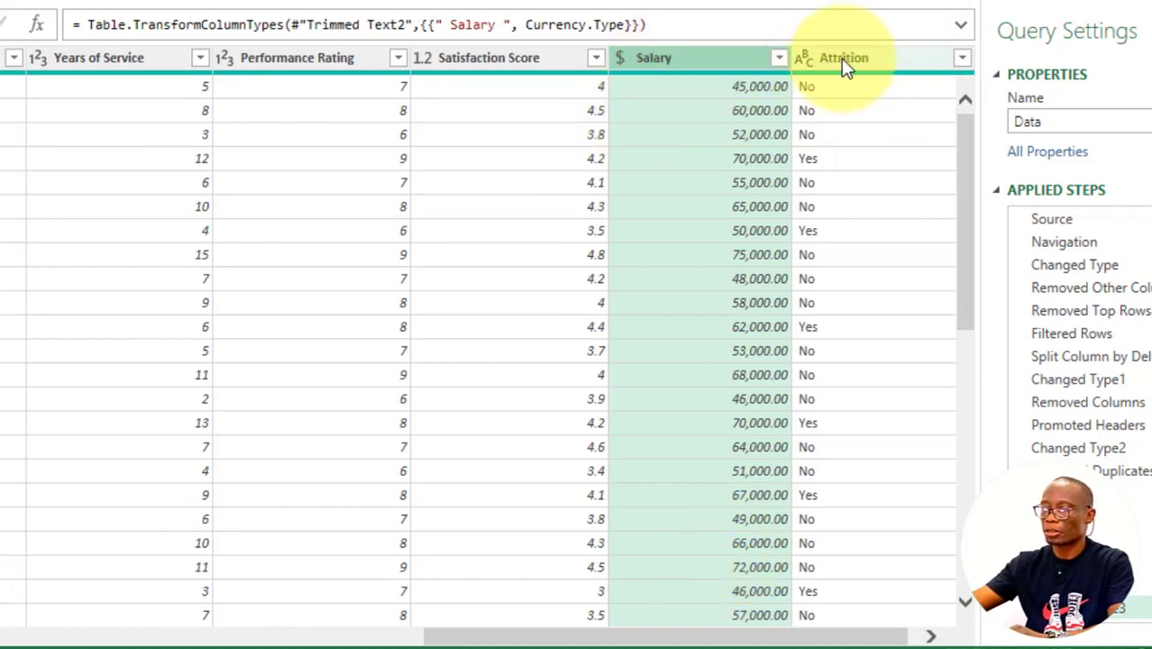
click(964, 71)
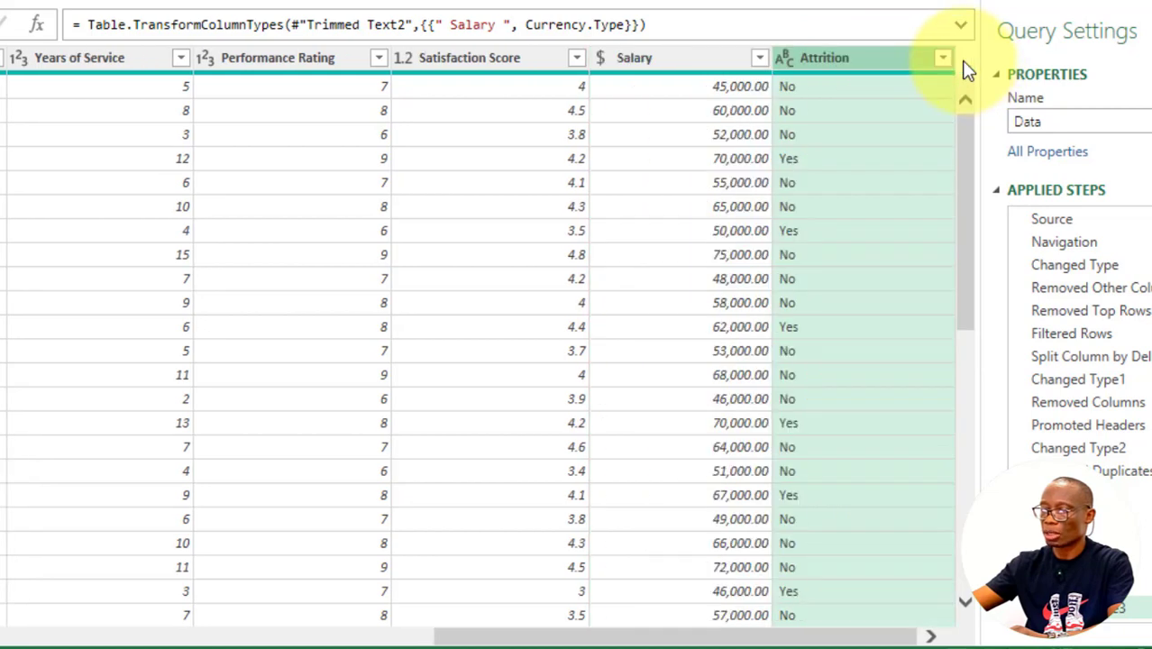
click(943, 58)
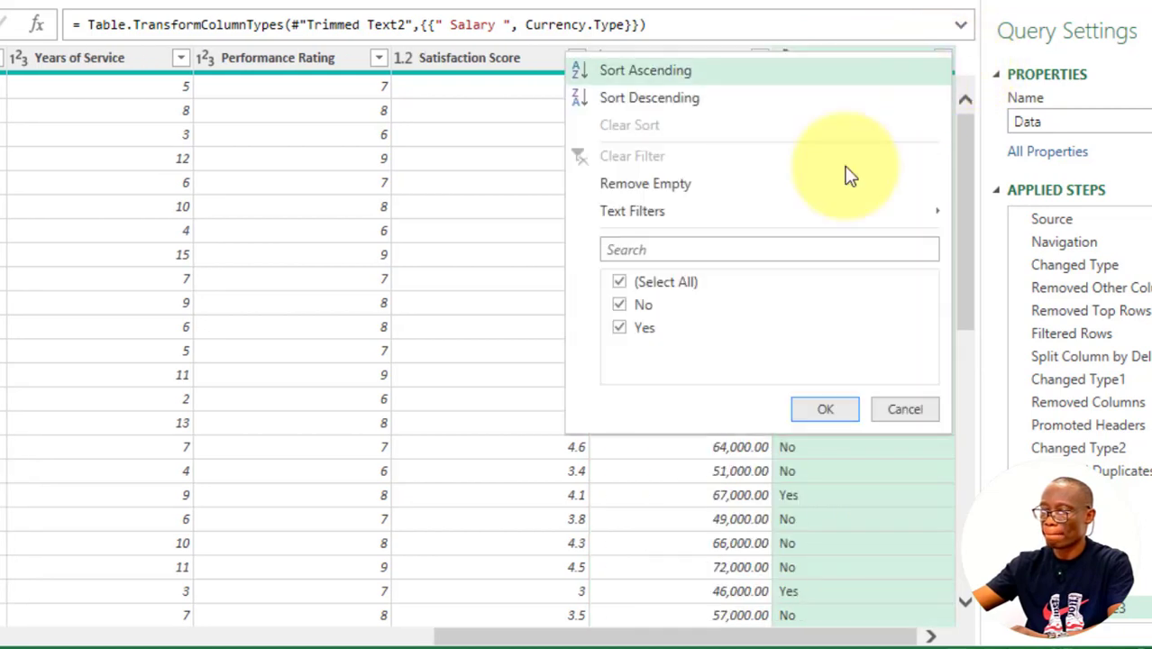
click(844, 410)
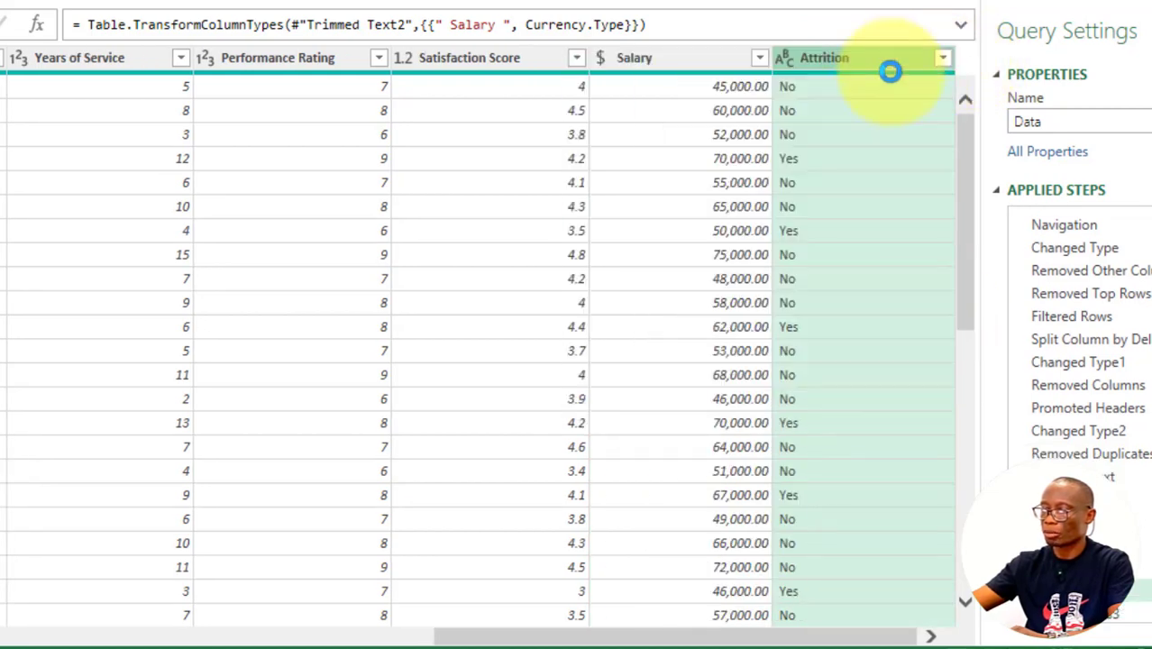
Trim the Attrition column's Yes/No values and return to the Word notes.
right_click(859, 58)
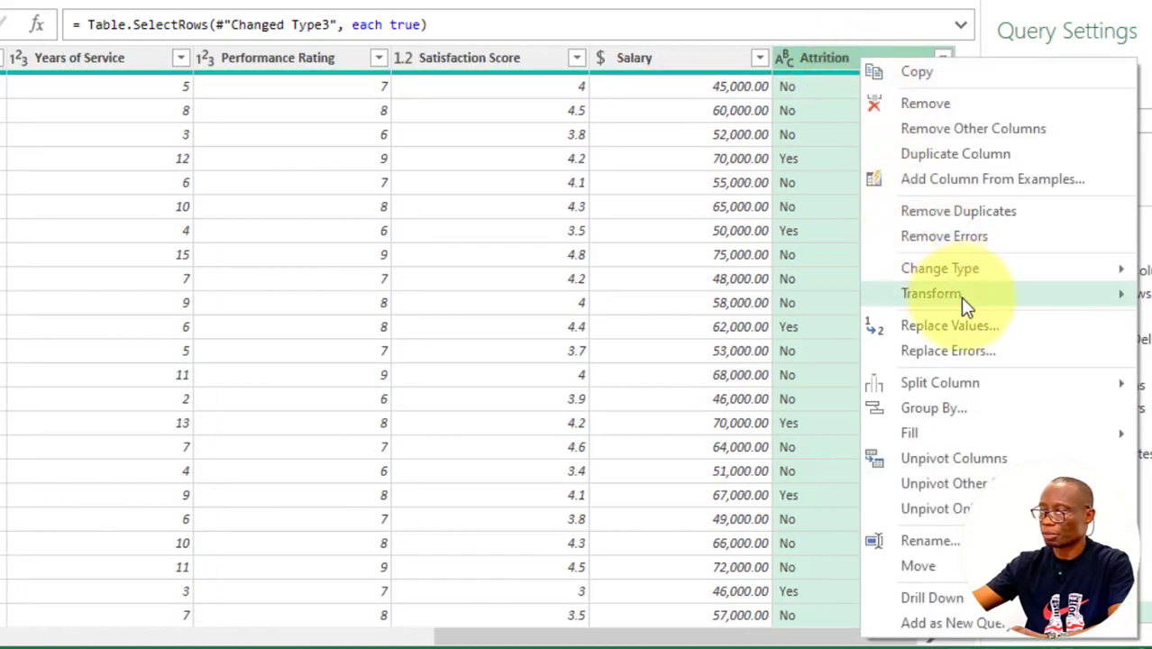
mouse_move(963, 299)
click(768, 371)
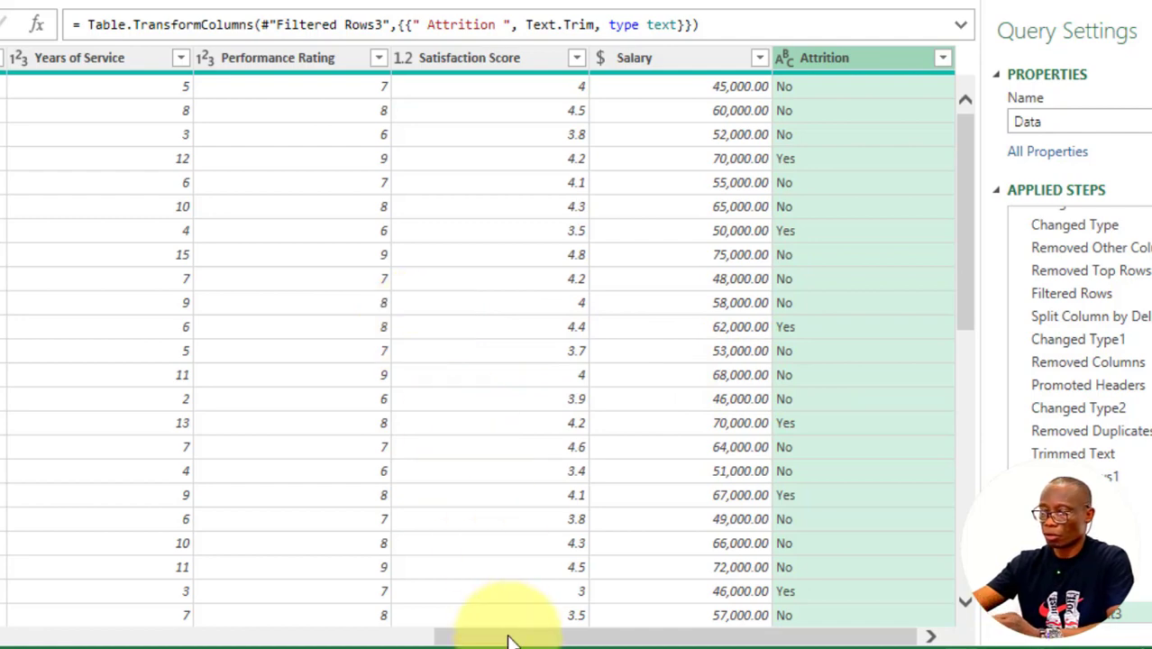
drag(507, 640, 57, 629)
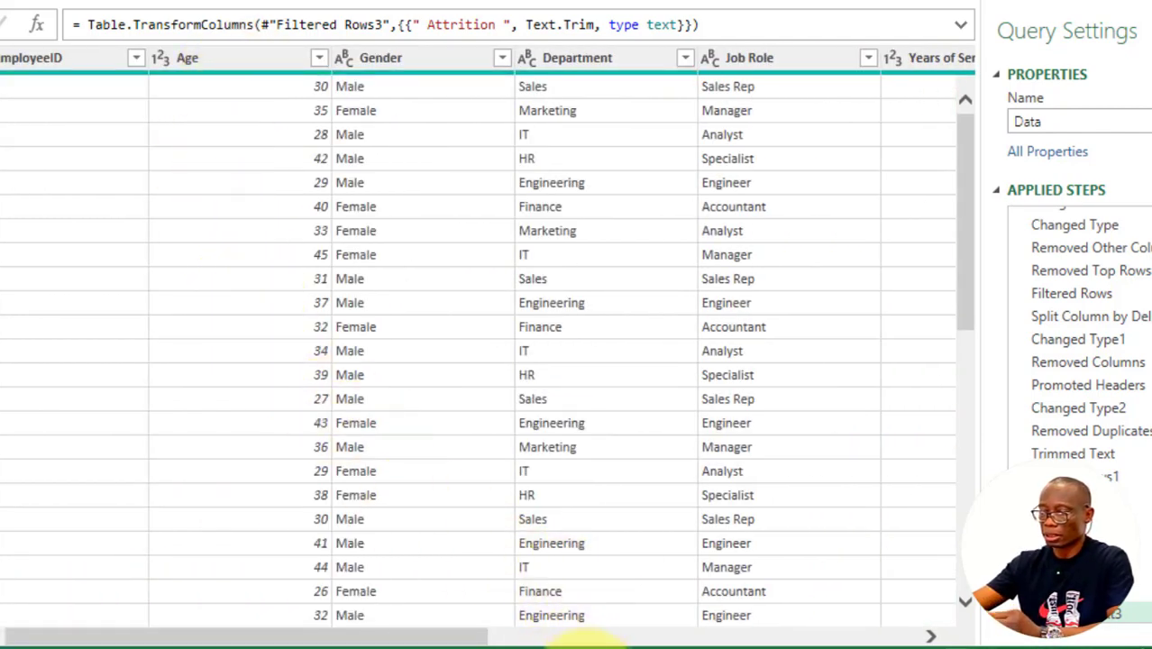
mouse_move(603, 645)
click(689, 587)
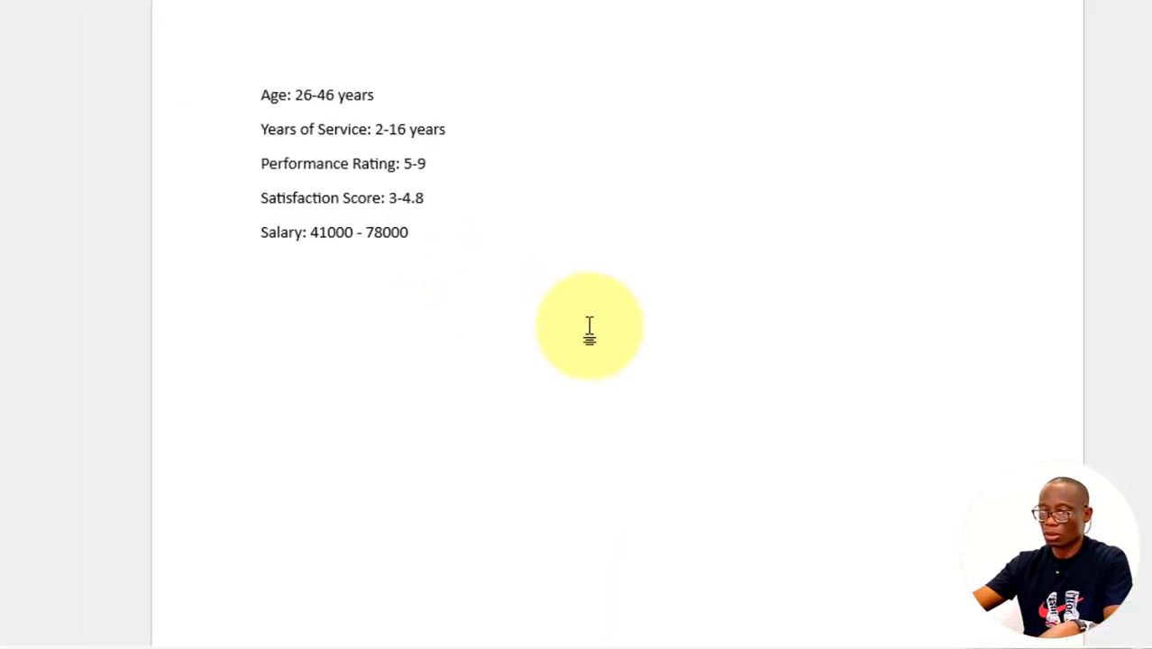